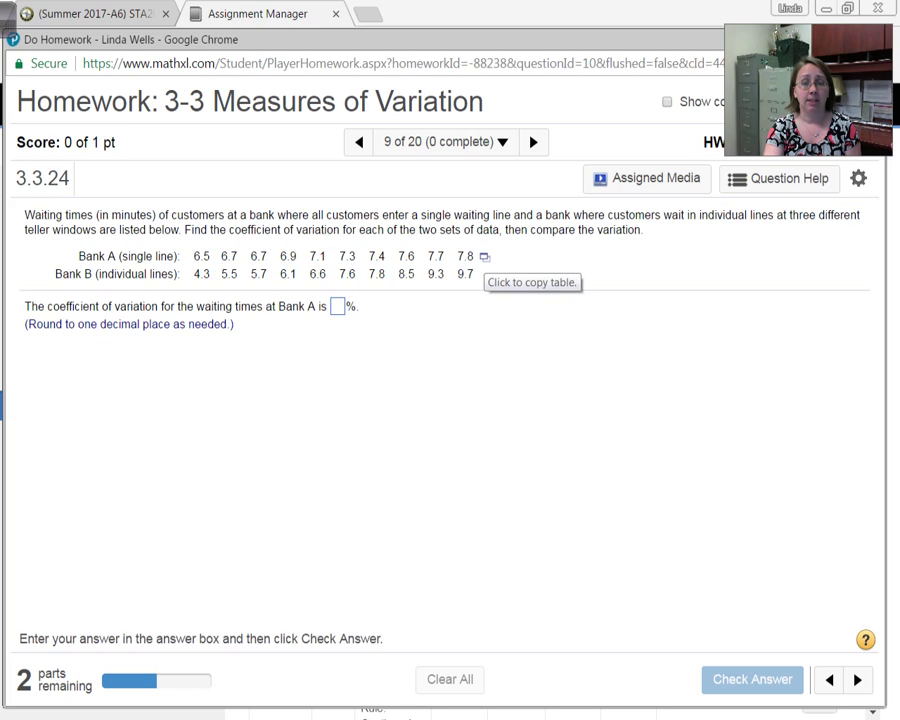
click(484, 257)
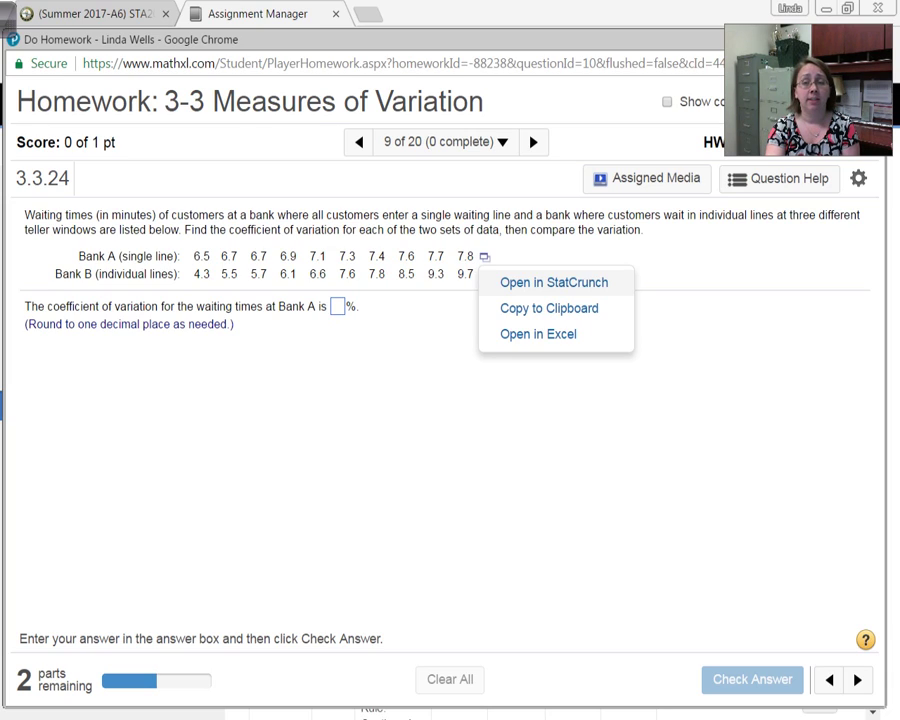
click(554, 283)
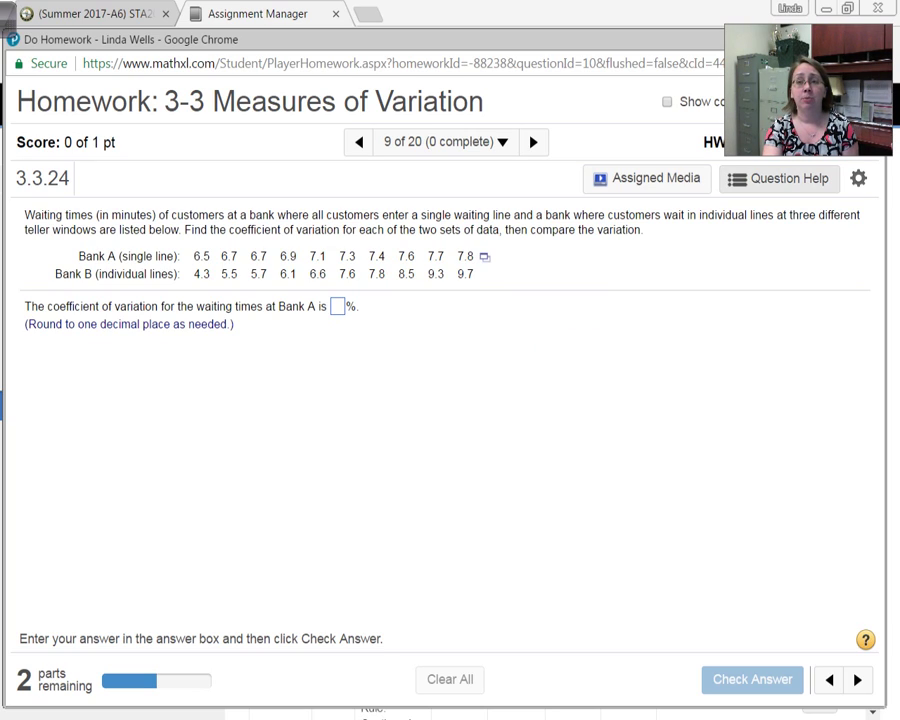
click(780, 178)
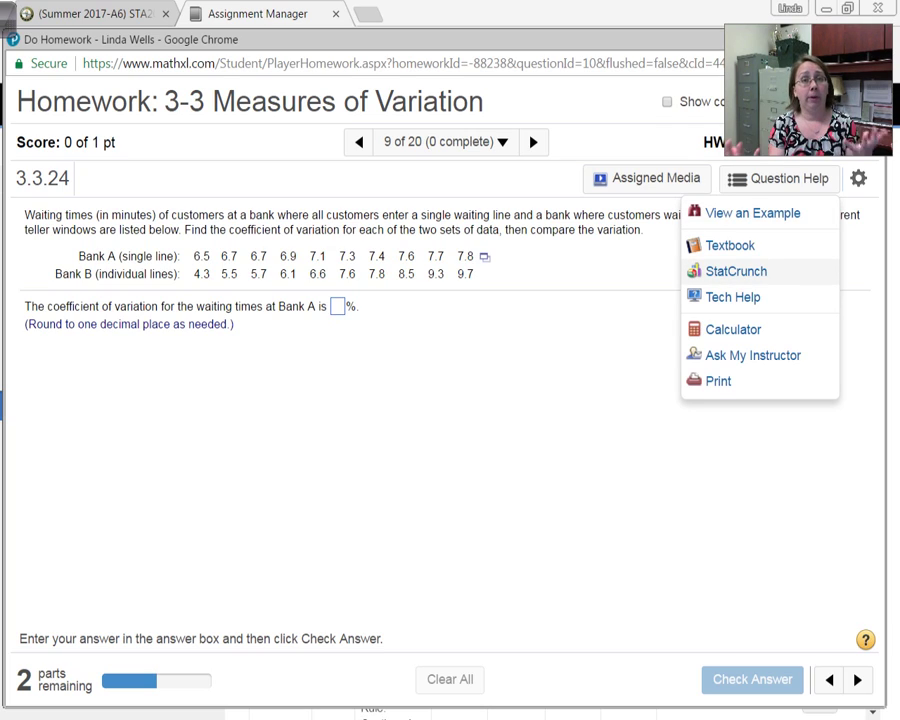
click(730, 247)
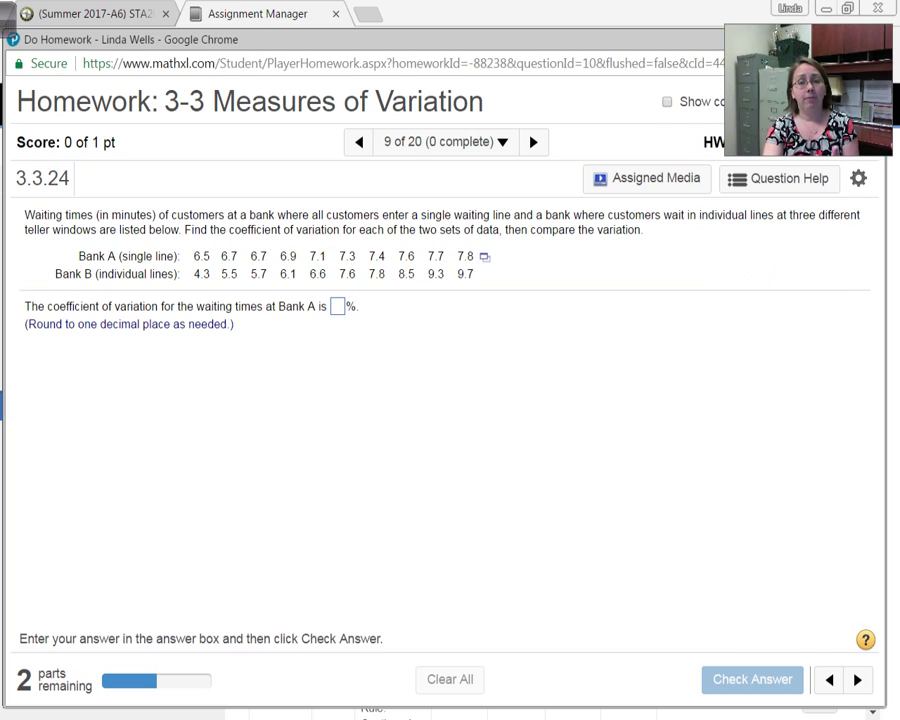
Open the Bank A and Bank B waiting-times table in StatCrunch
click(484, 256)
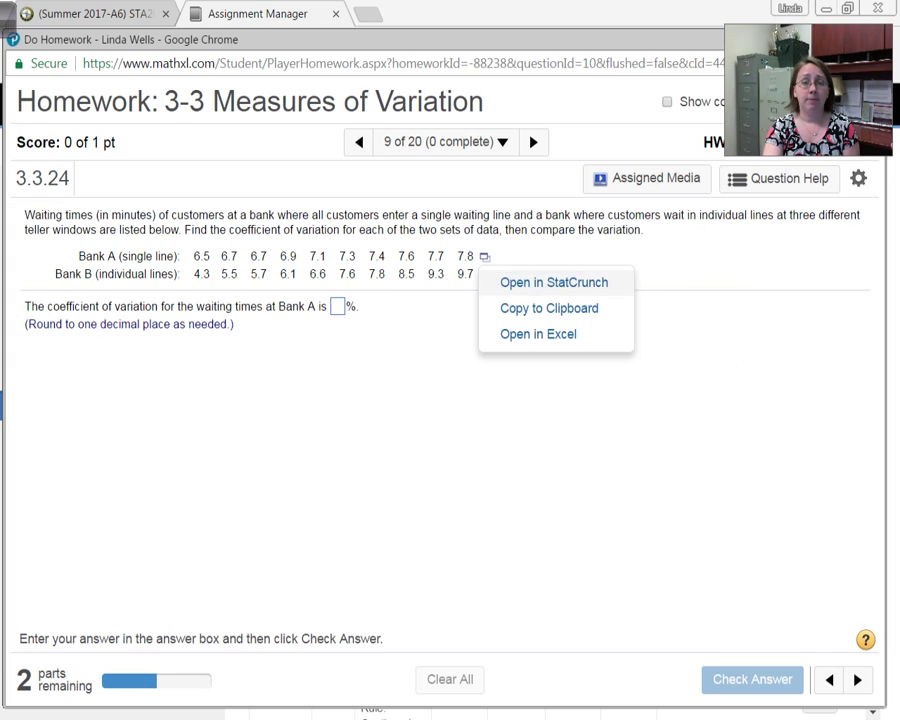
click(554, 282)
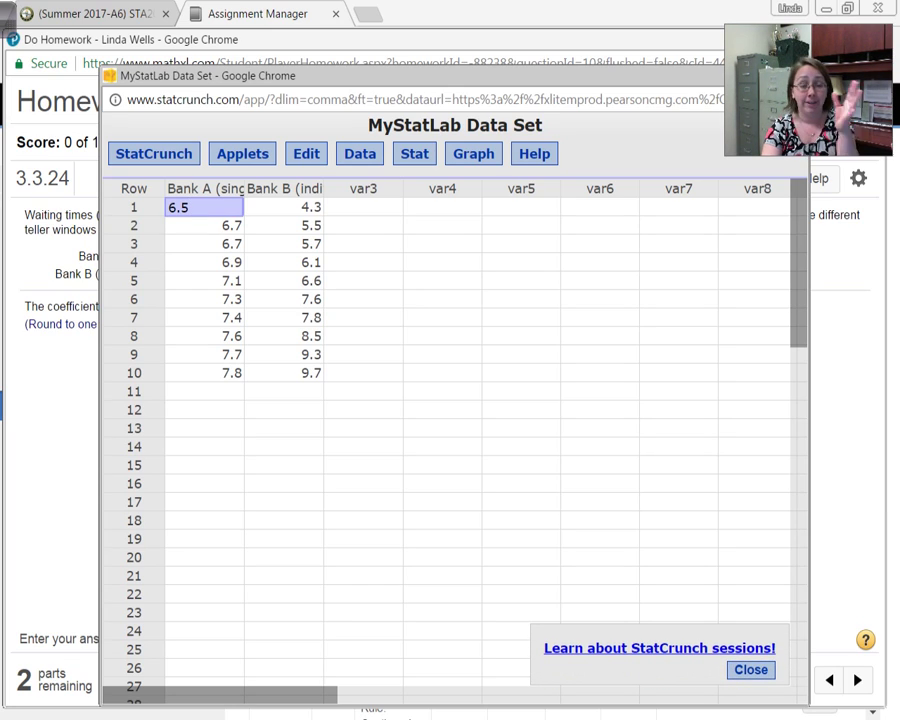
click(363, 373)
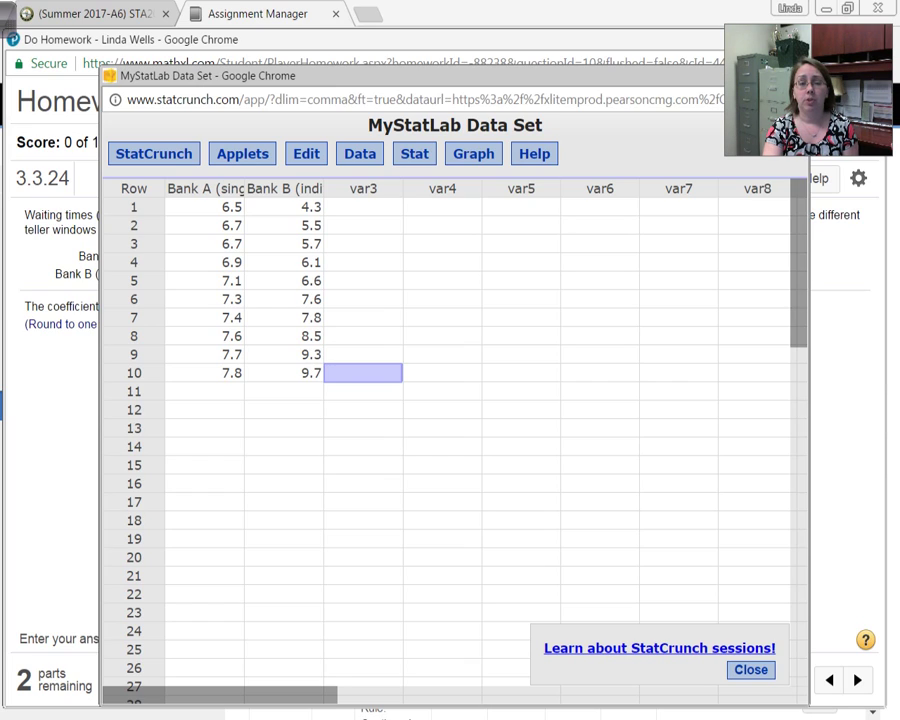
Start summary statistics by column and select both Bank A (single line) and Bank B (individual lines)
click(414, 153)
mouse_move(441, 178)
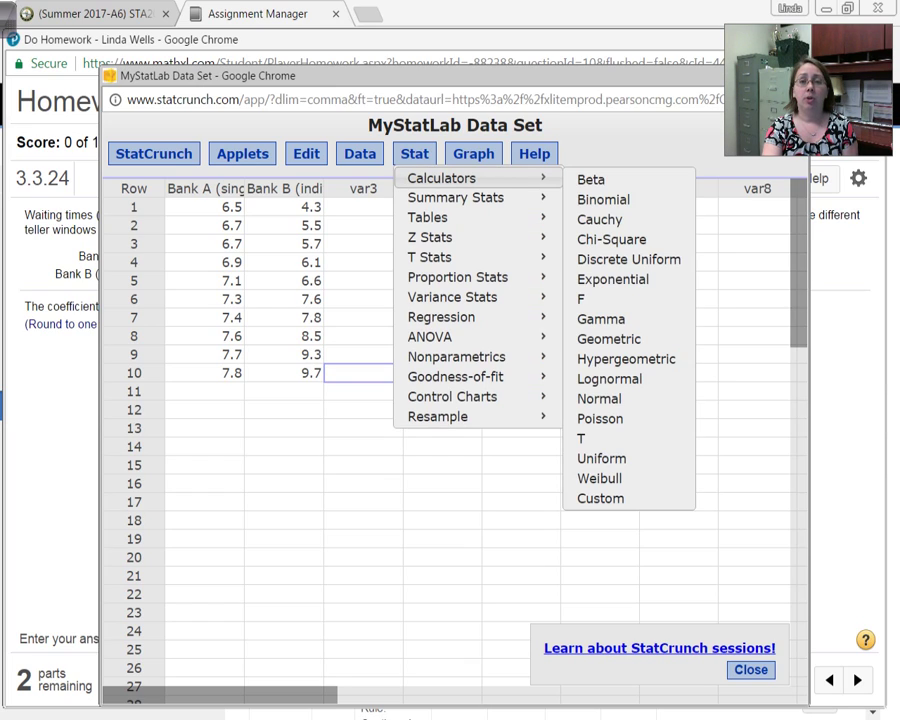
mouse_move(455, 198)
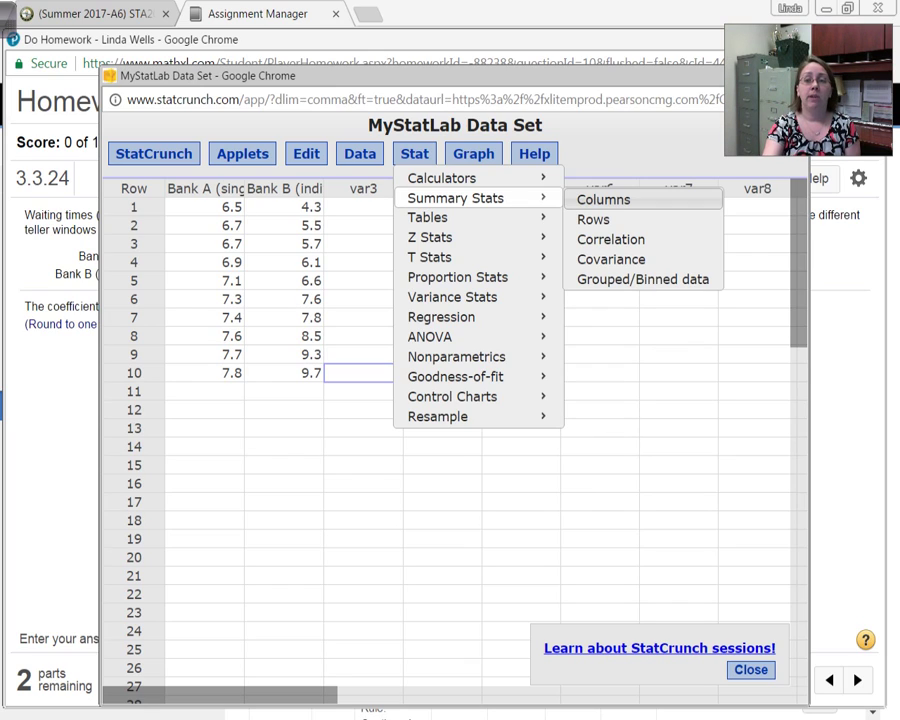
click(603, 199)
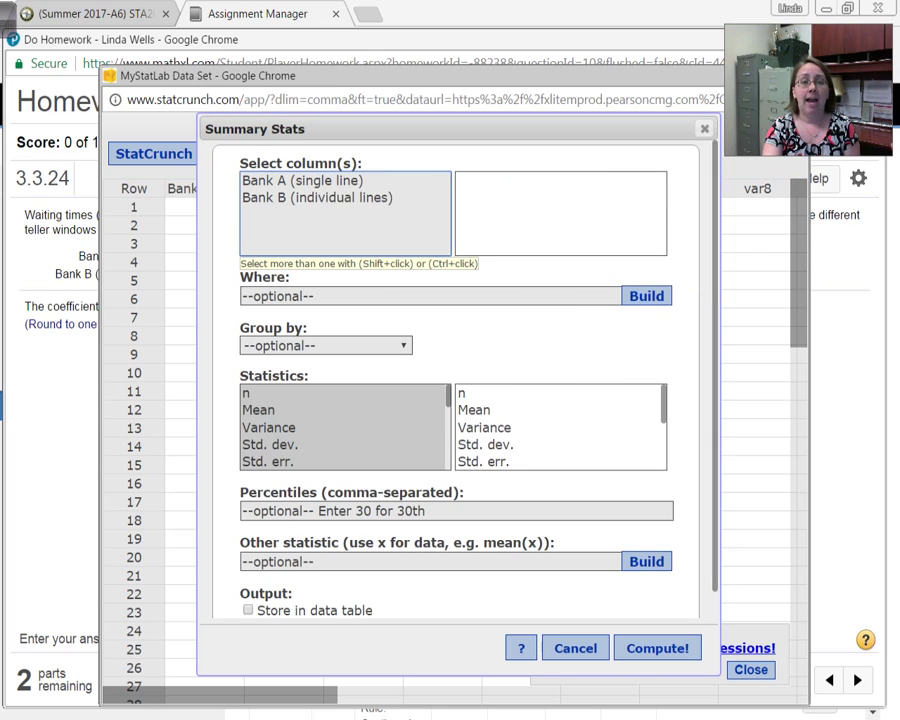
click(300, 180)
click(315, 197)
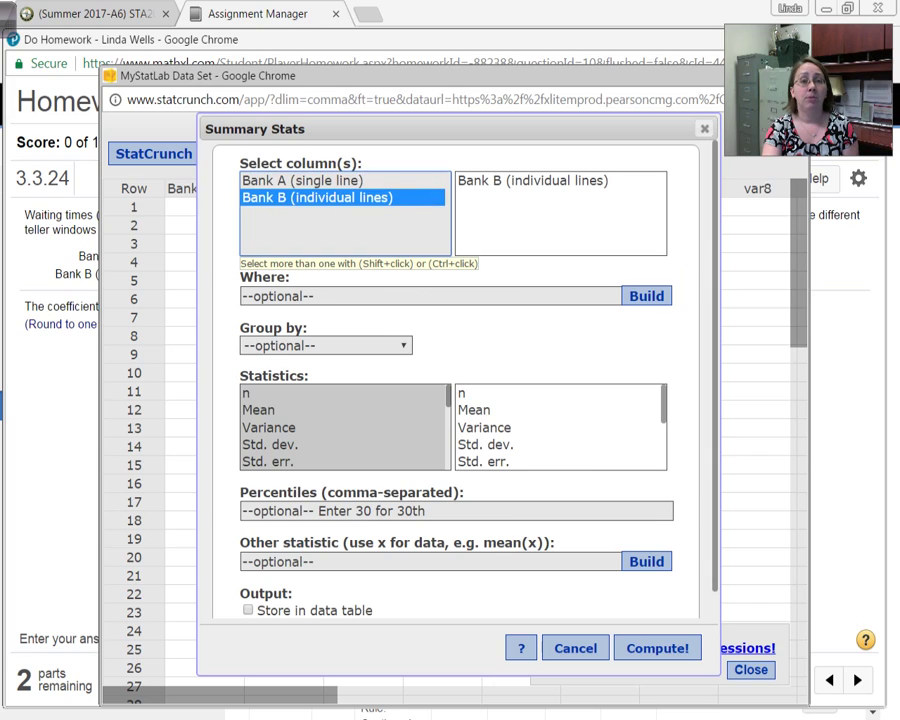
click(300, 180)
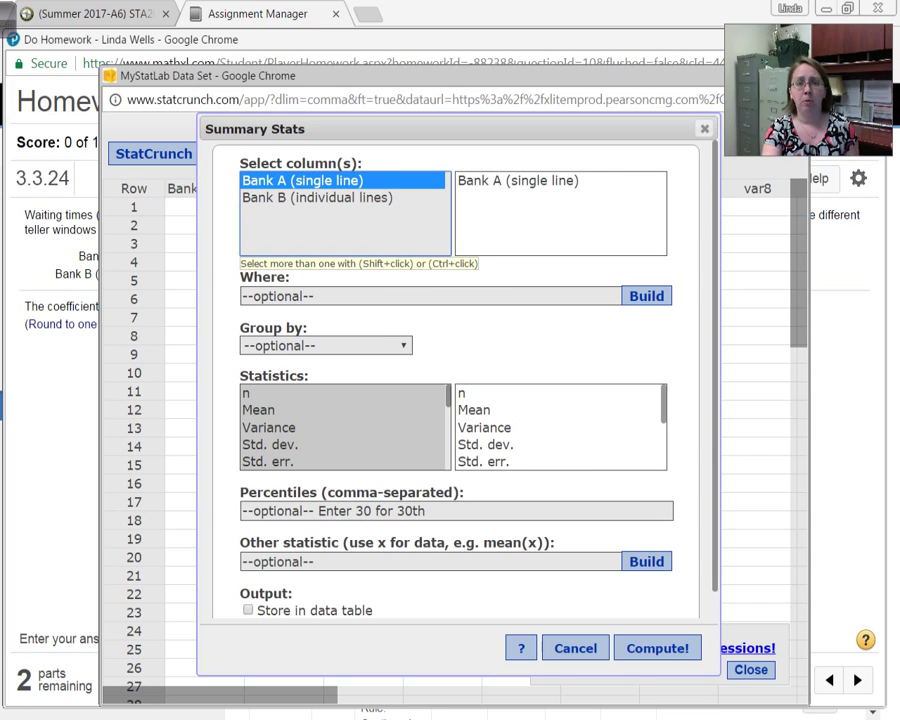
ctrl+click(315, 197)
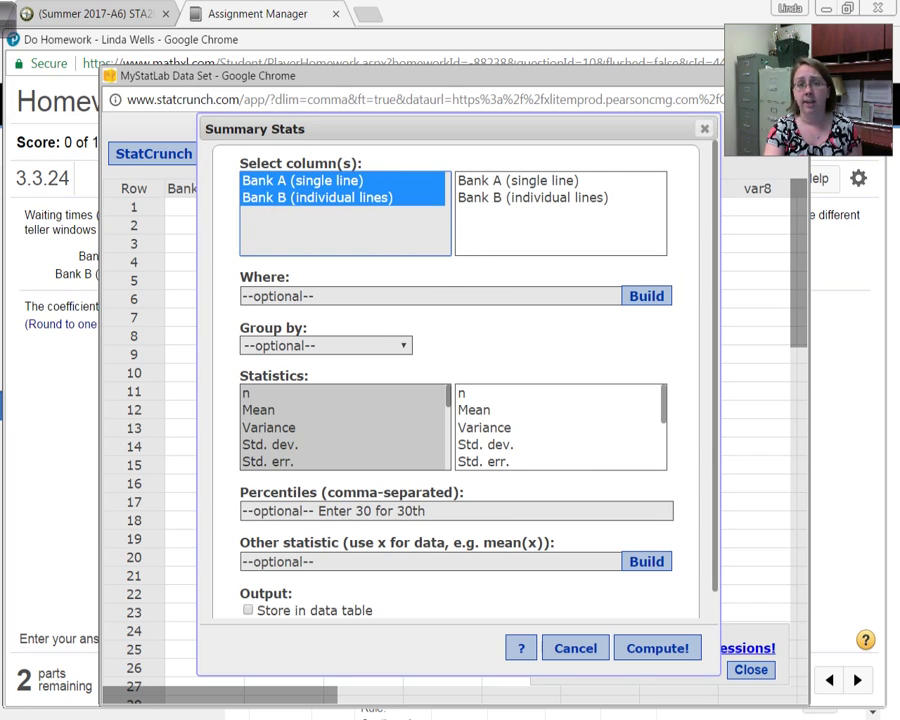
Limit the summary to the Bank A (single line) column and compute it with the default set of statistics
click(315, 197)
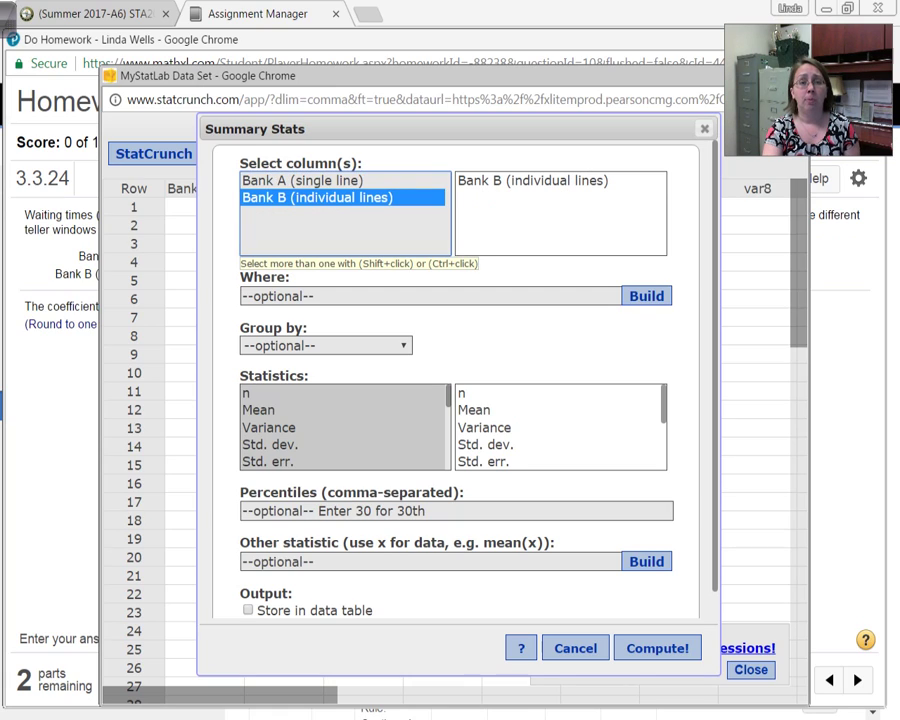
click(300, 180)
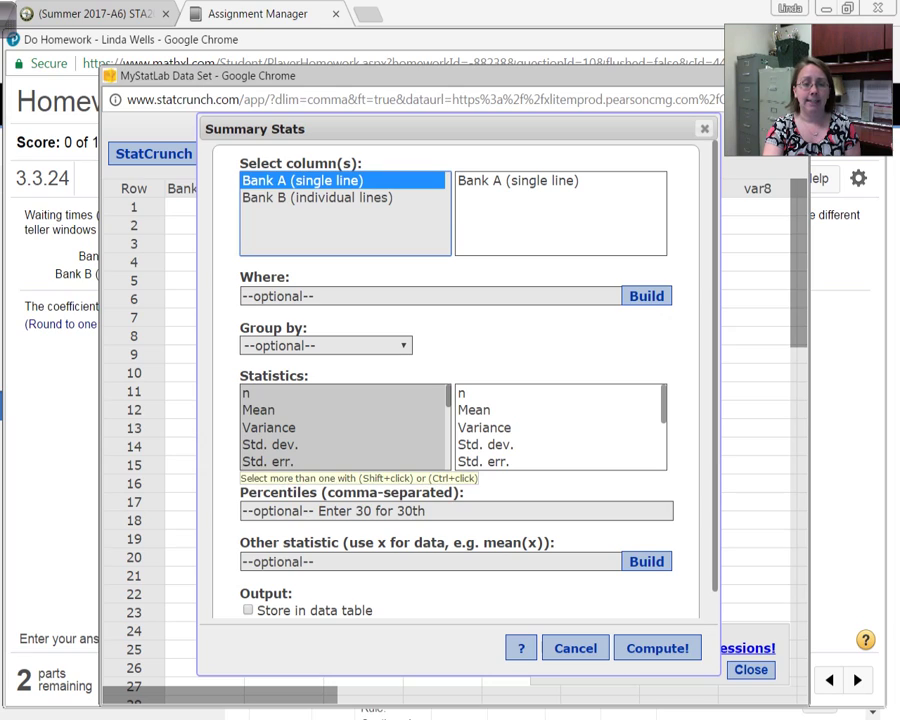
scroll(345, 427, down, 5)
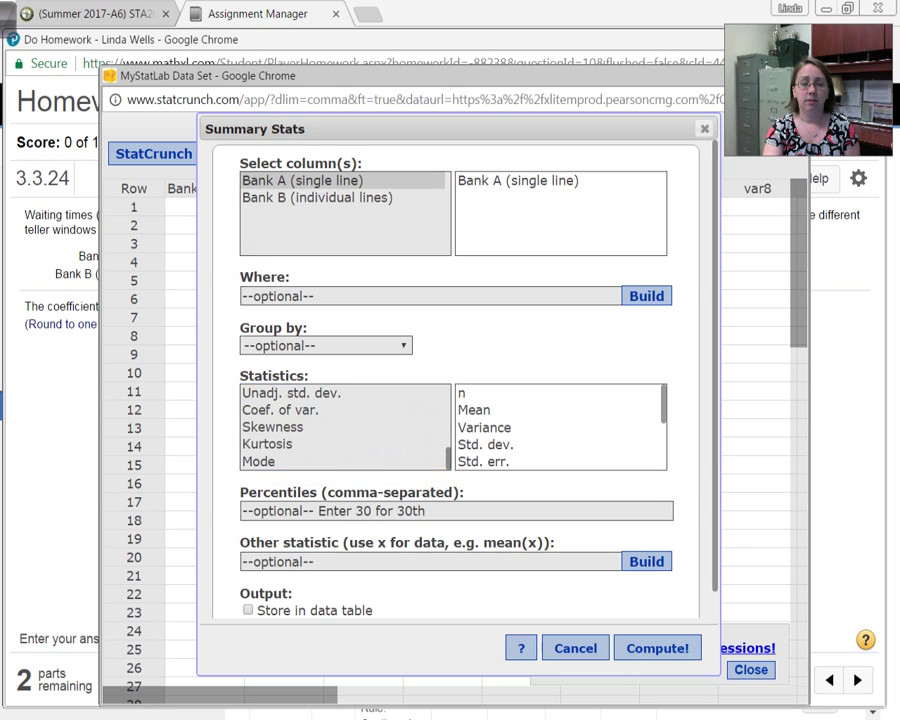
scroll(561, 427, down, 3)
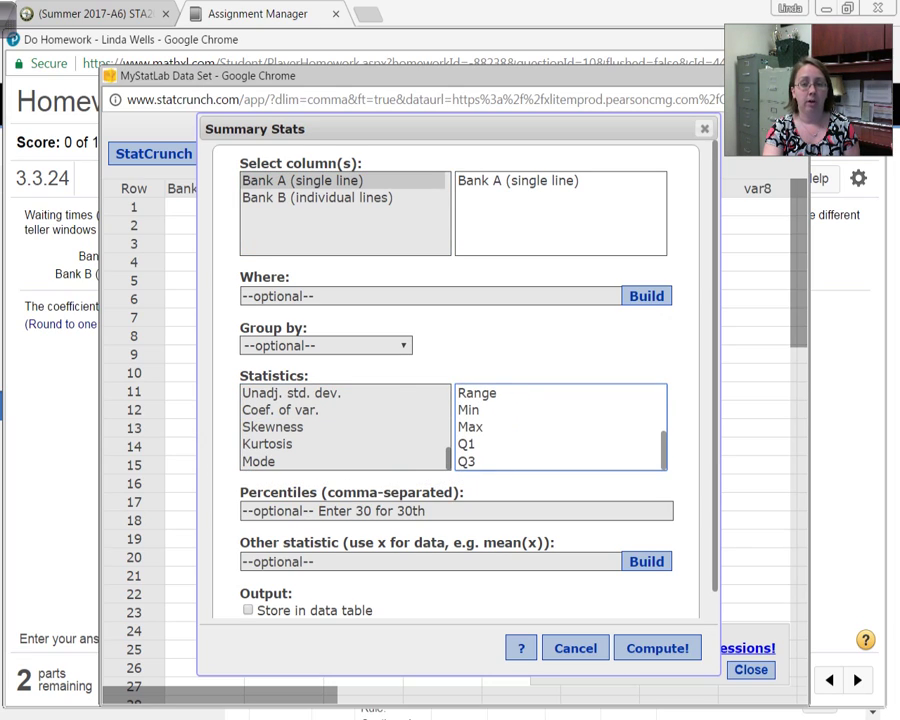
key(Return)
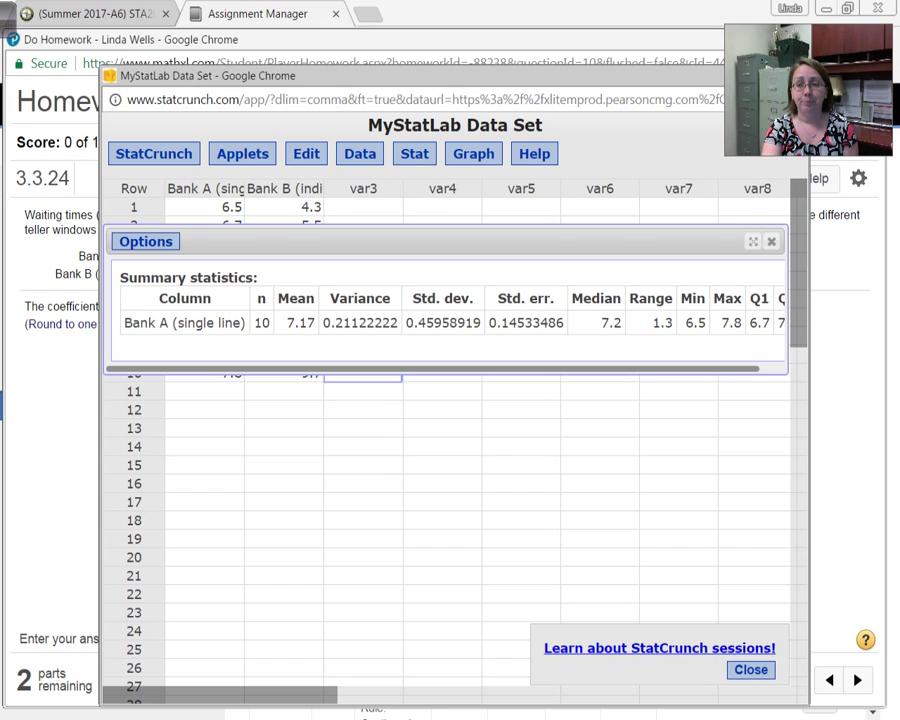
Reposition the StatCrunch window and close the Bank A summary statistics results
scroll(445, 310, right, 1)
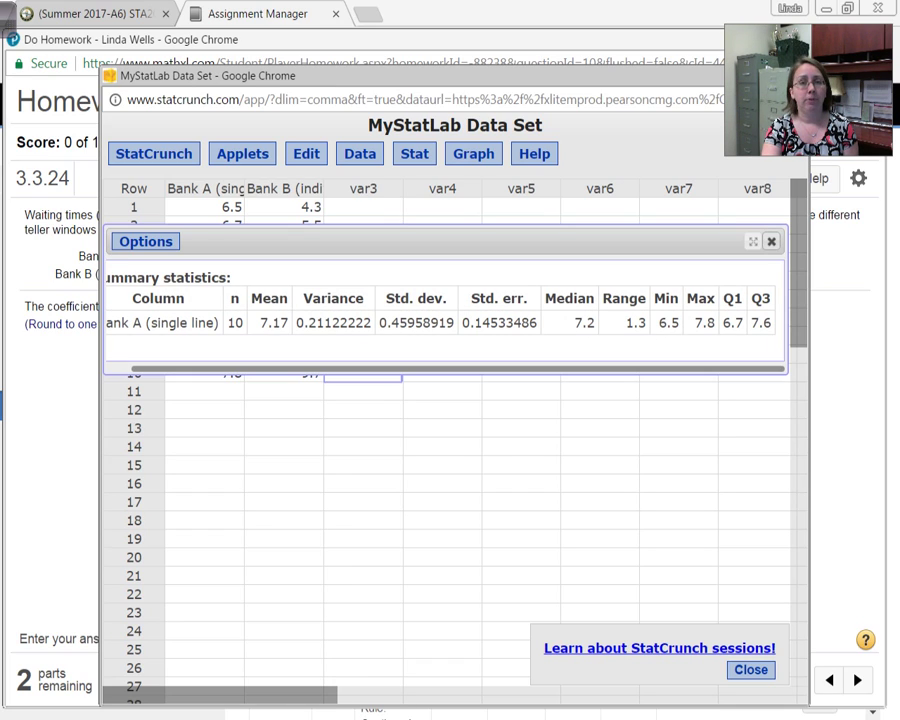
drag(400, 75, 313, 38)
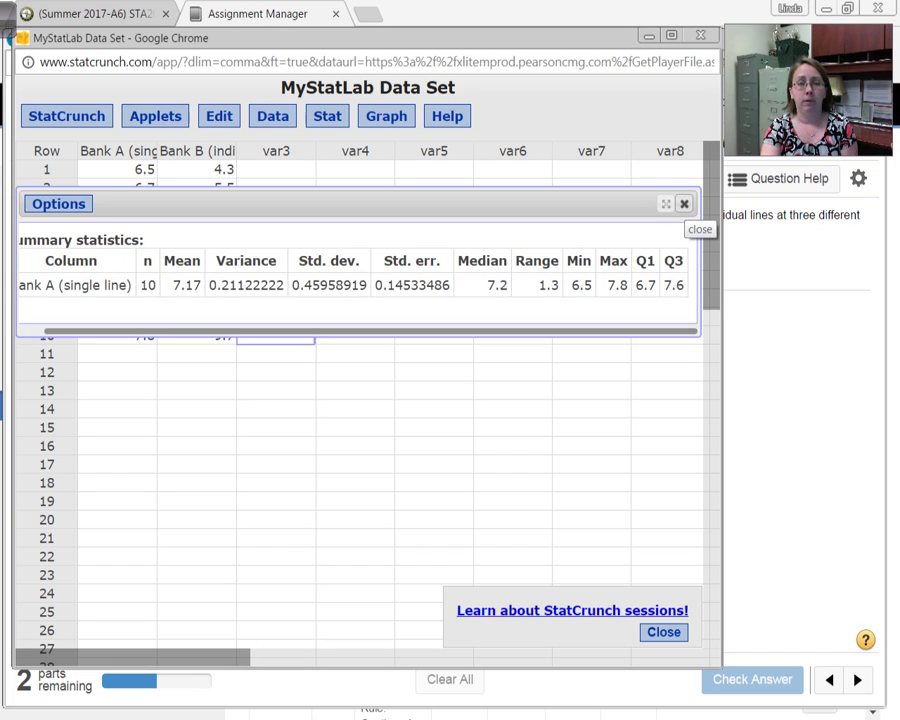
click(684, 204)
Open the binomial calculator and compute P(X ≤ 10) with n at 10 and p at 0.5
click(327, 117)
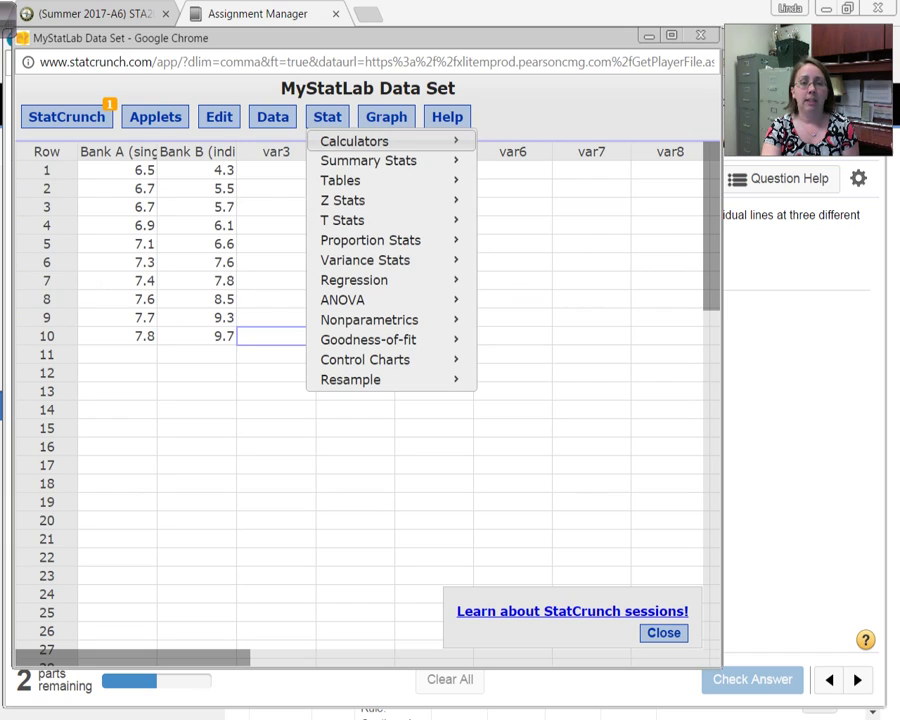
mouse_move(354, 141)
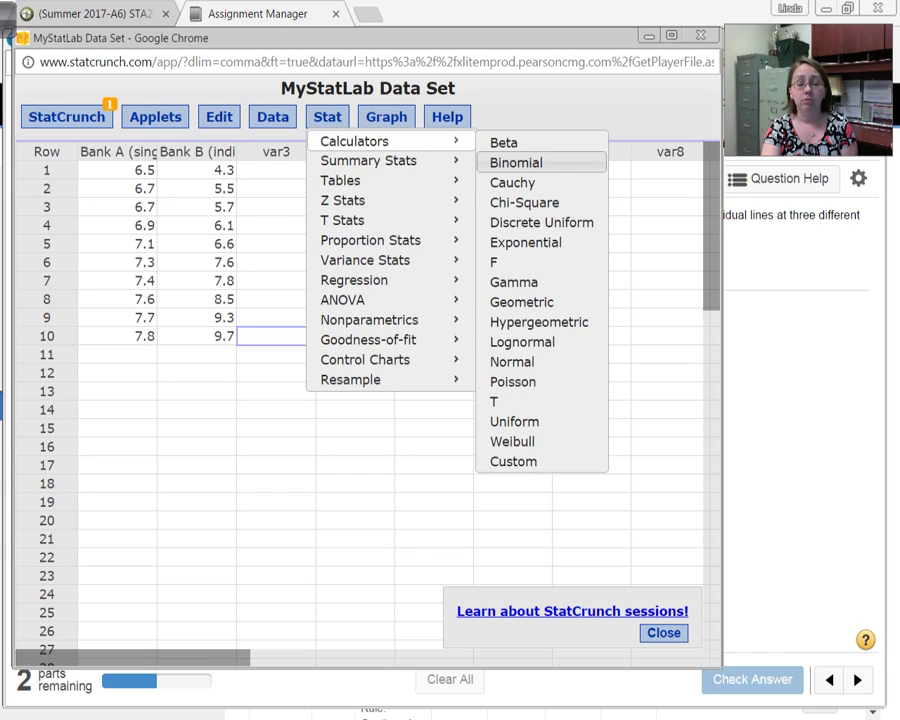
click(516, 162)
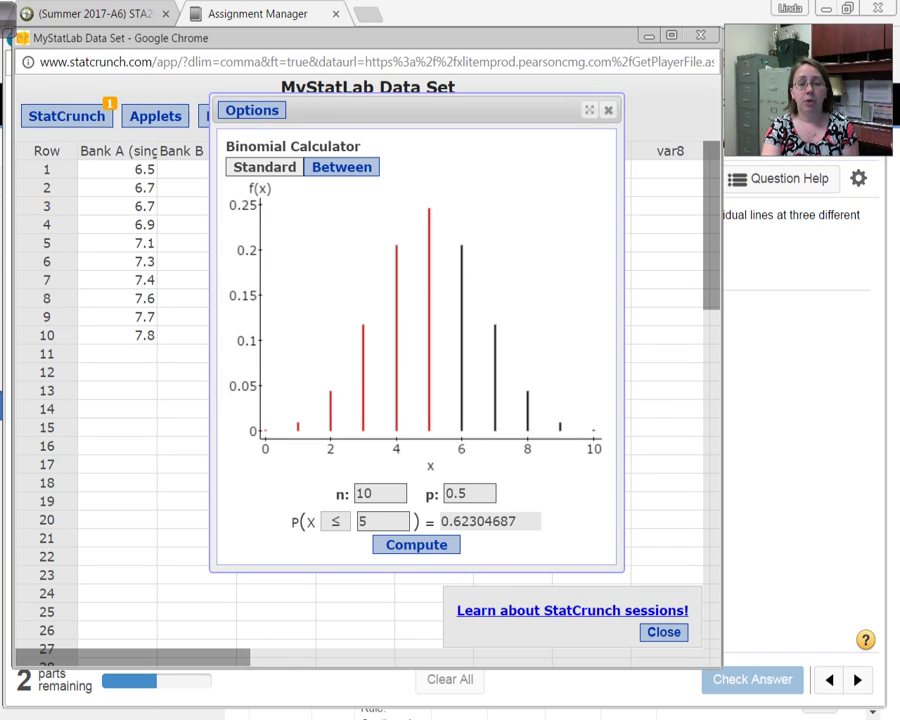
double_click(364, 493)
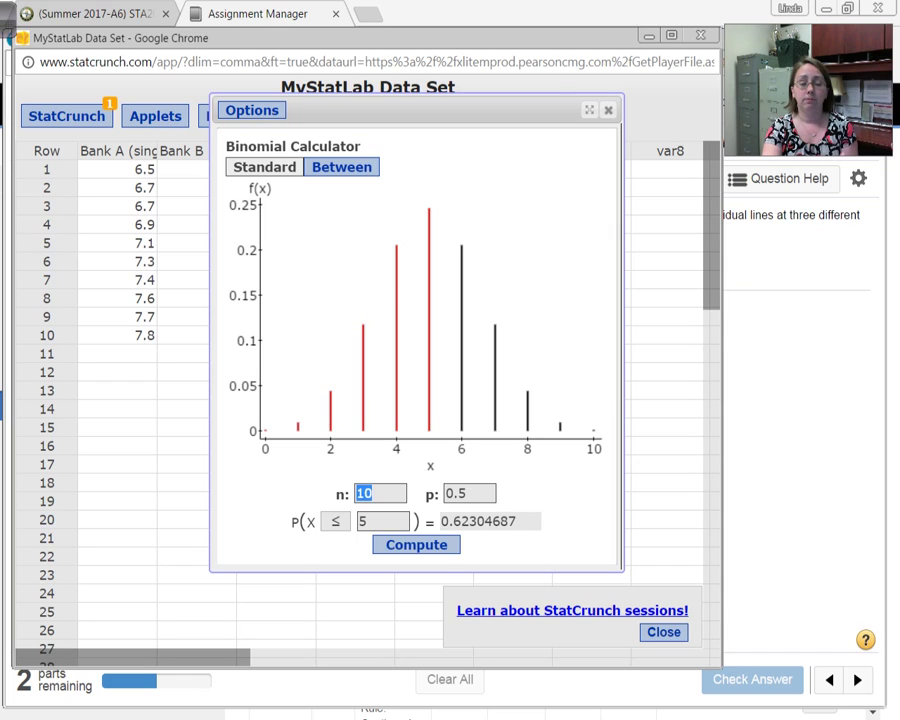
click(380, 493)
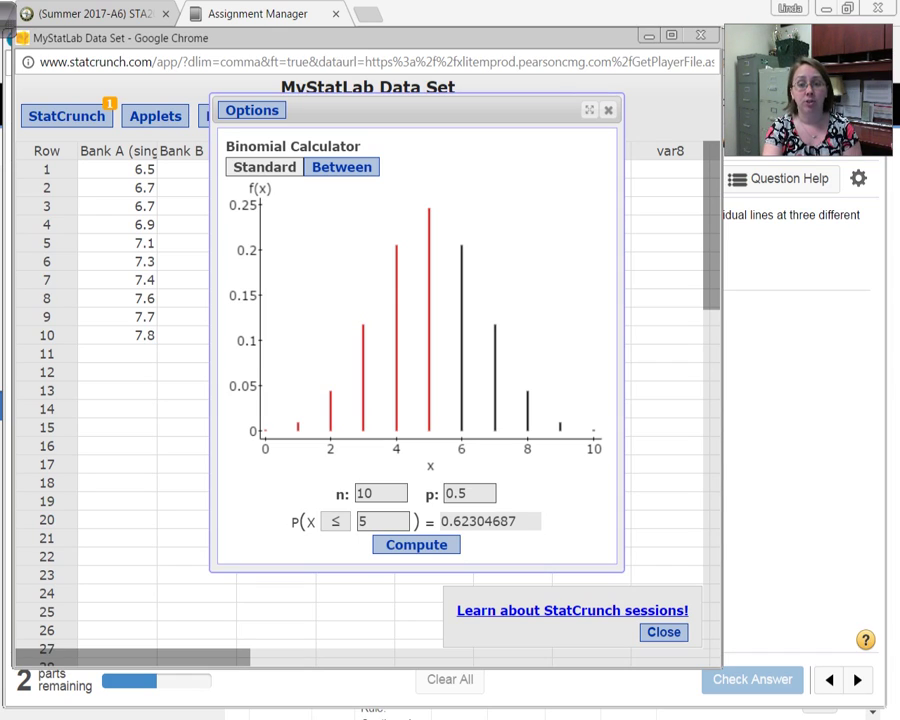
double_click(366, 493)
key(Tab)
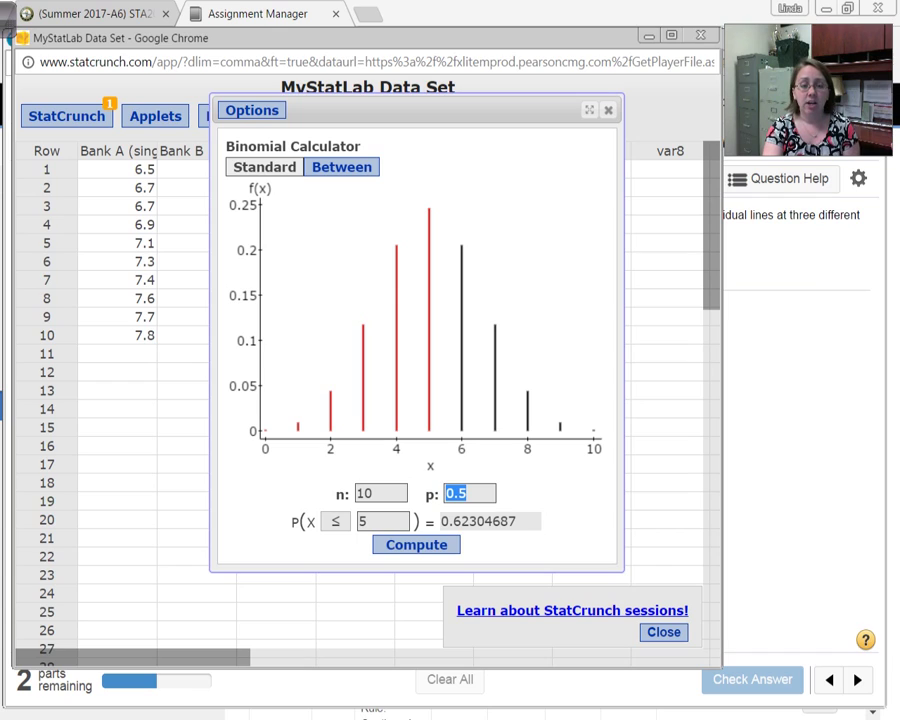
click(336, 521)
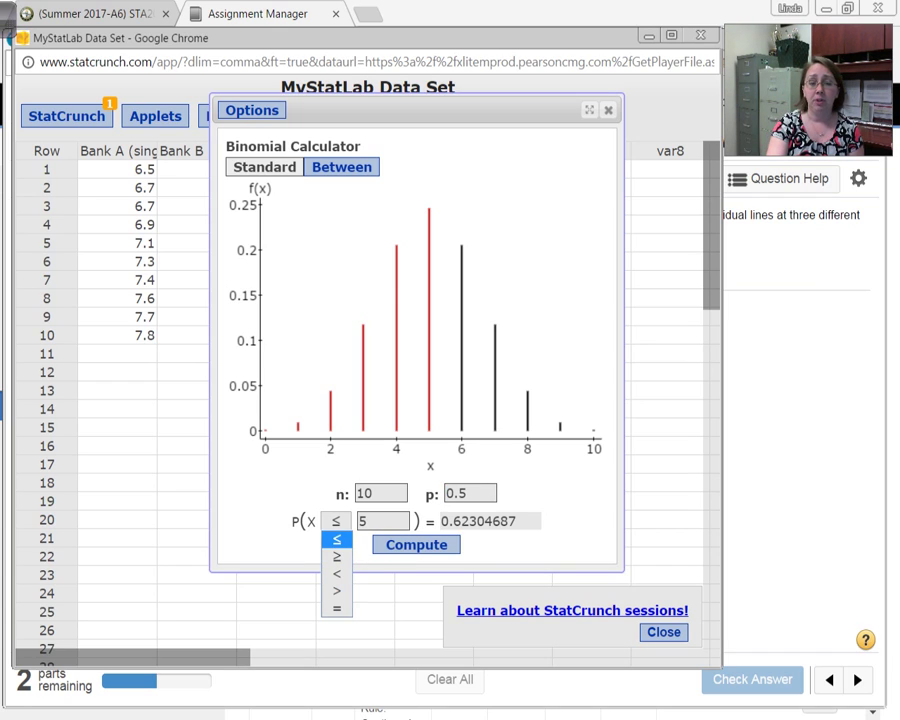
key(Tab)
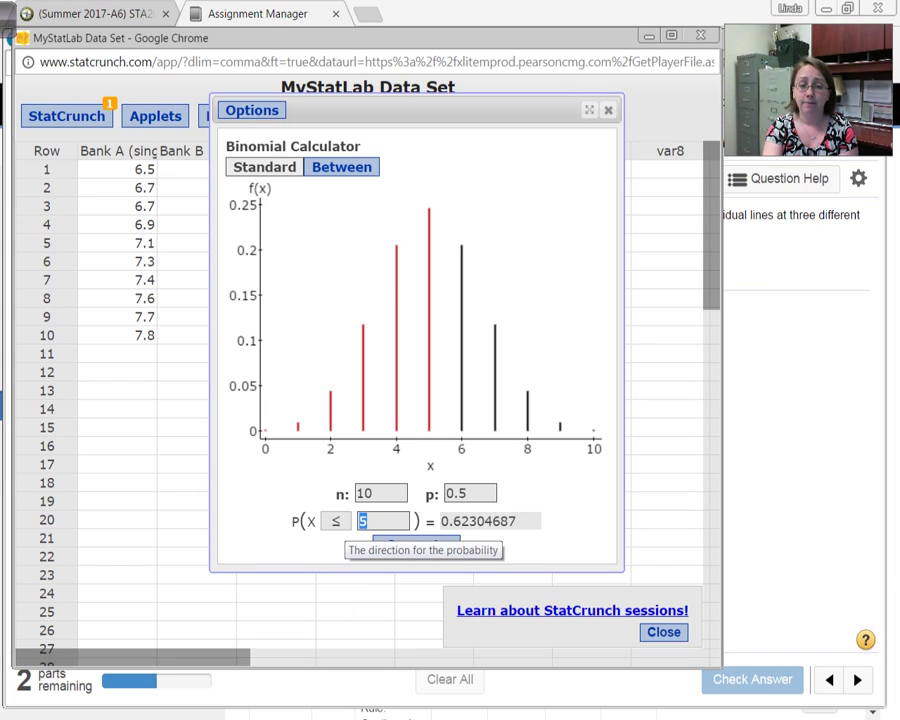
text(10)
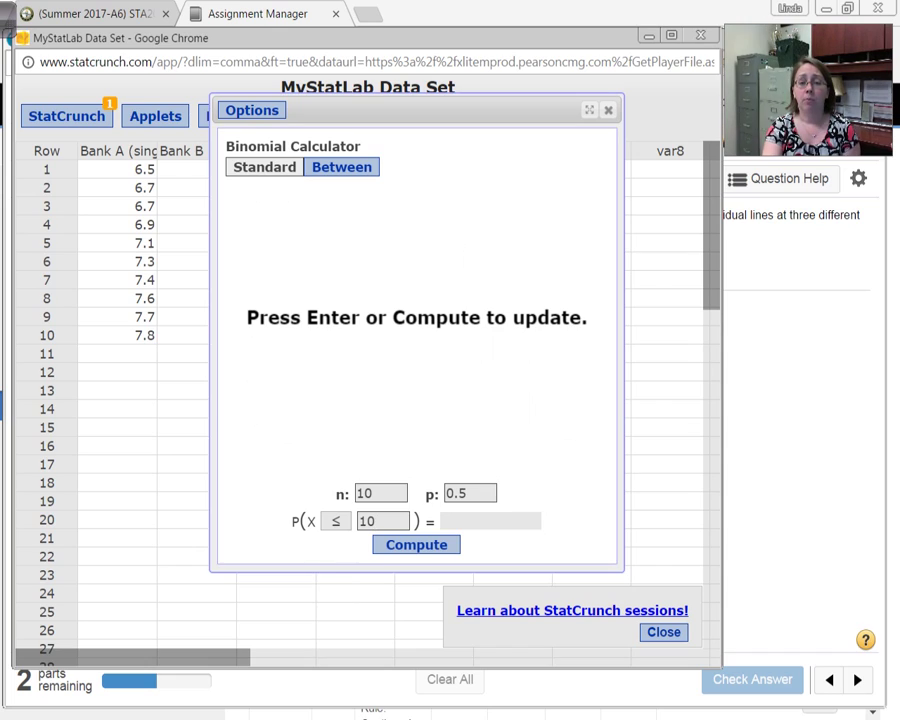
key(Return)
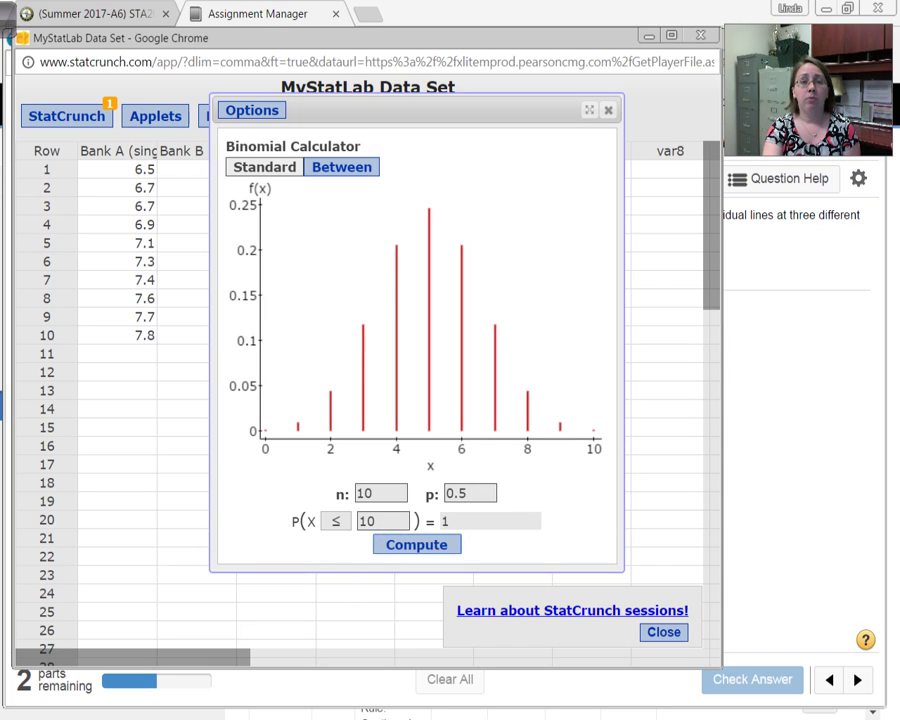
View the binomial calculator's Between mode and close the calculator
click(265, 167)
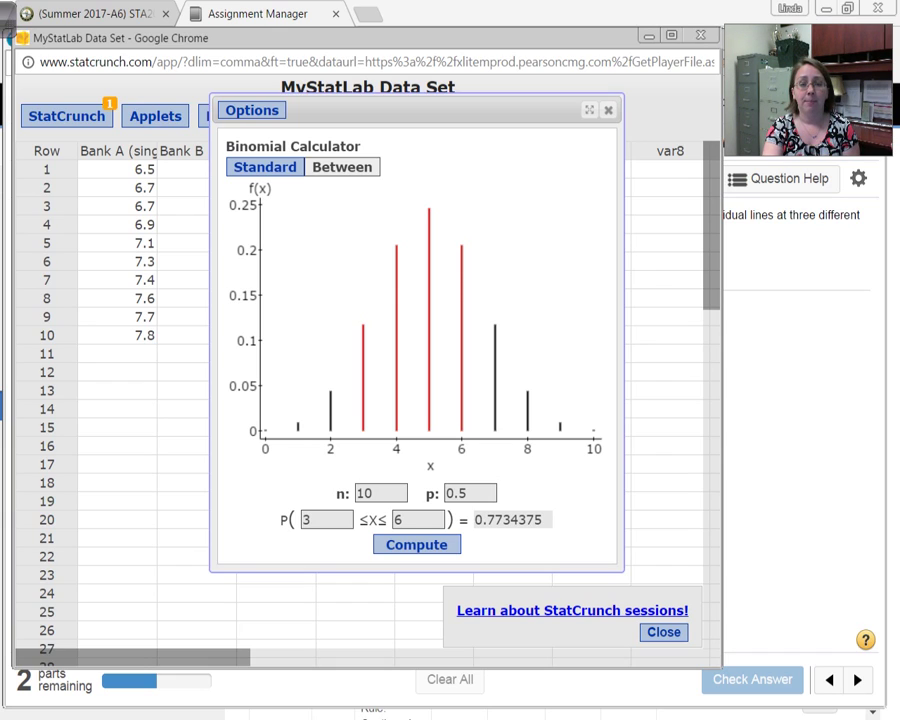
click(608, 111)
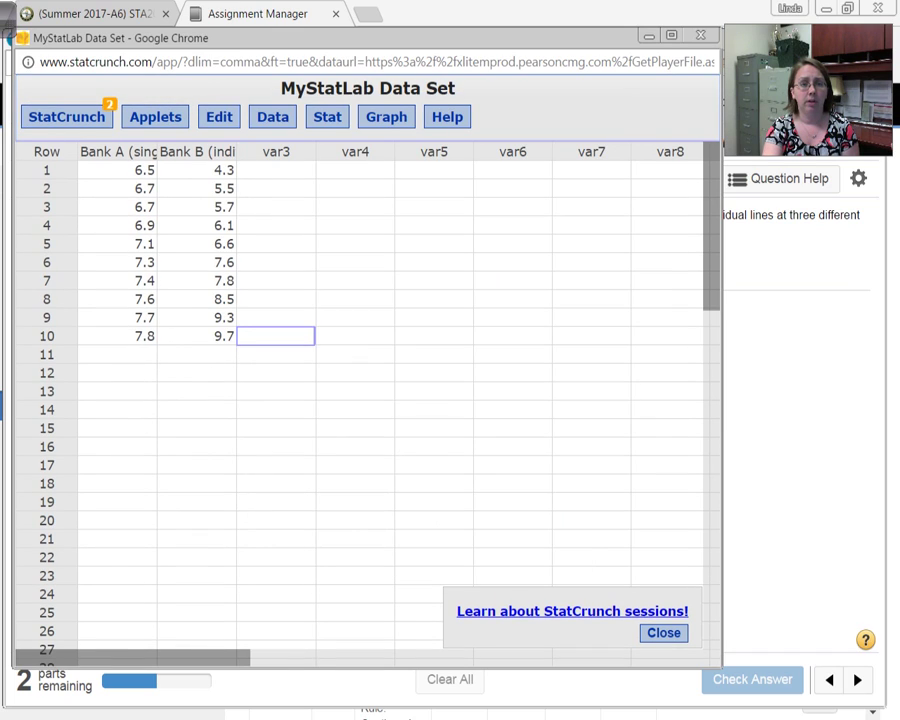
Open the Poisson calculator and switch it to Between mode
click(327, 116)
mouse_move(354, 141)
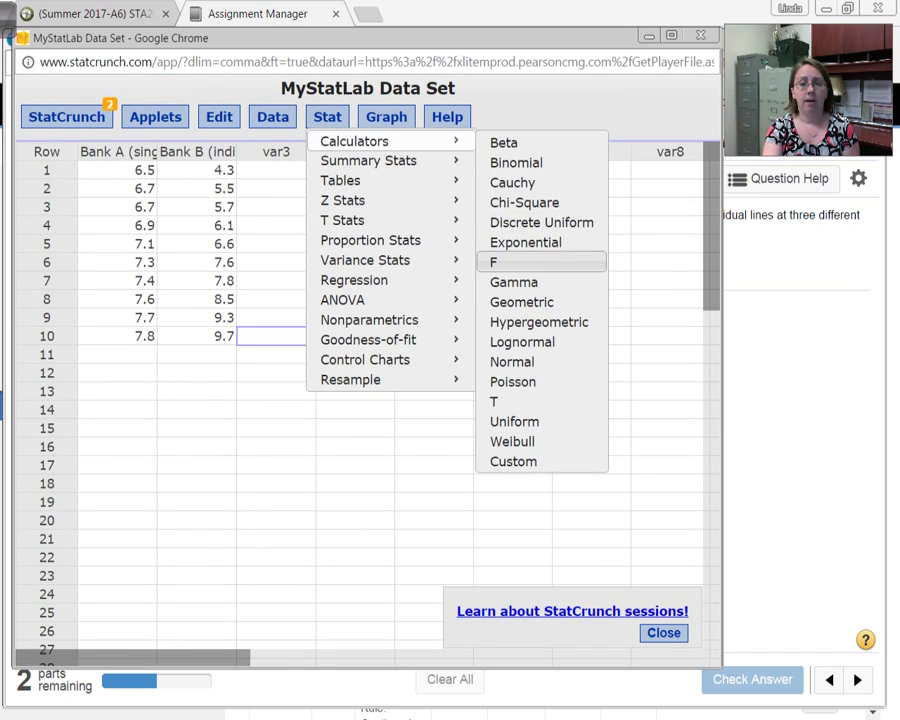
click(512, 381)
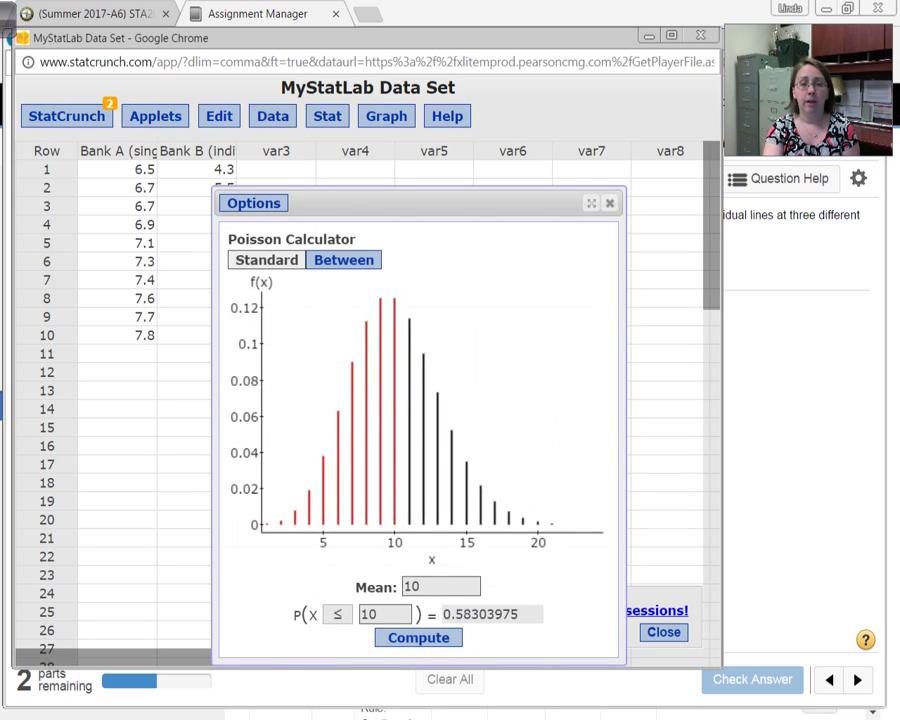
click(343, 260)
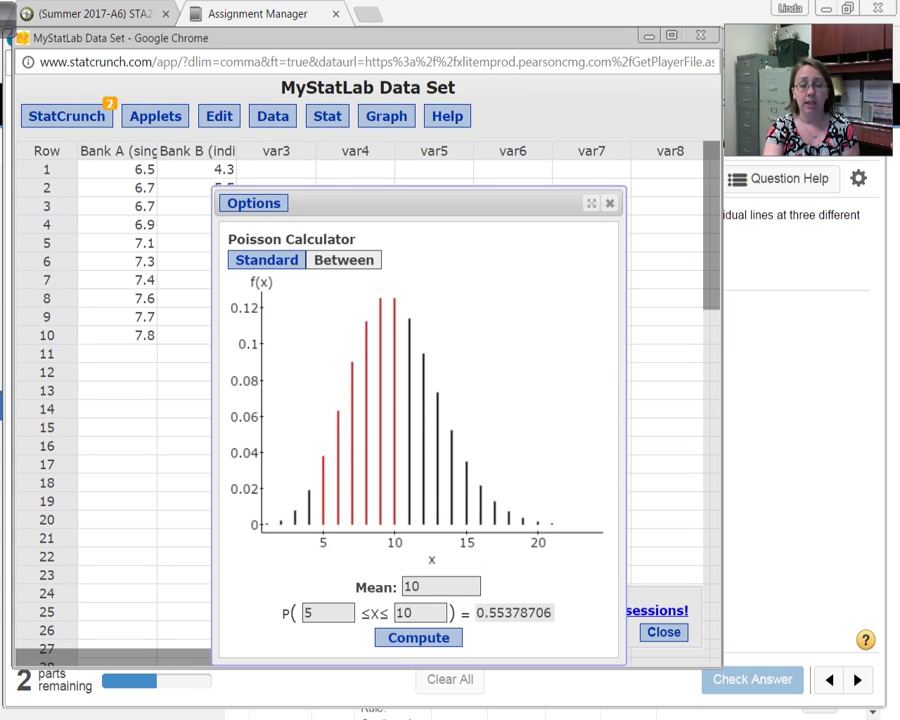
Return the Poisson calculator to Standard mode and close it
key(Tab)
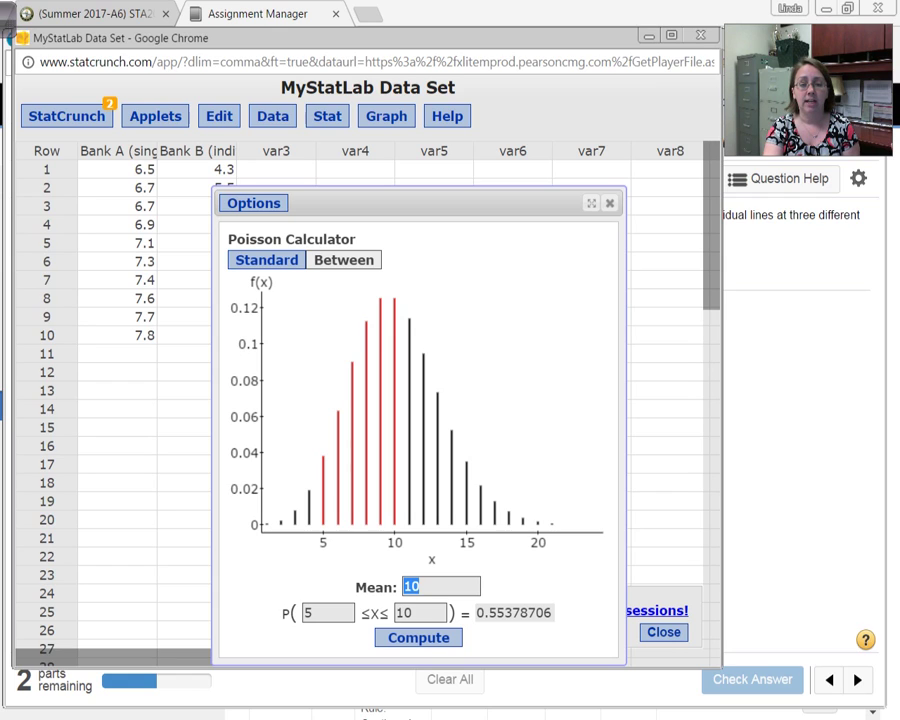
click(344, 260)
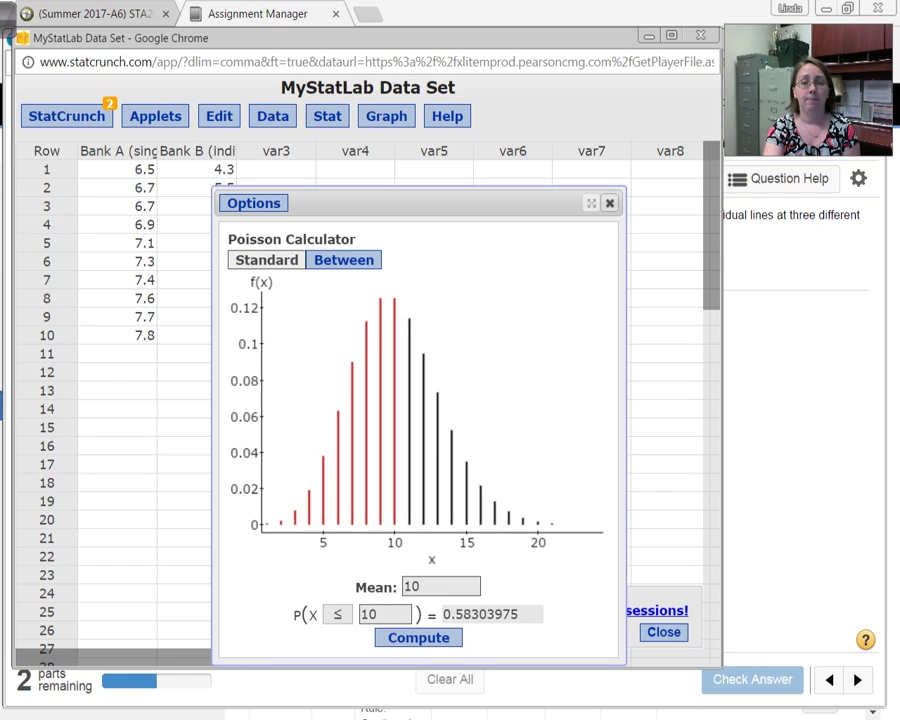
click(609, 203)
Open the T calculator and compute P(X ≥ 1.7) with 10 degrees of freedom
click(327, 116)
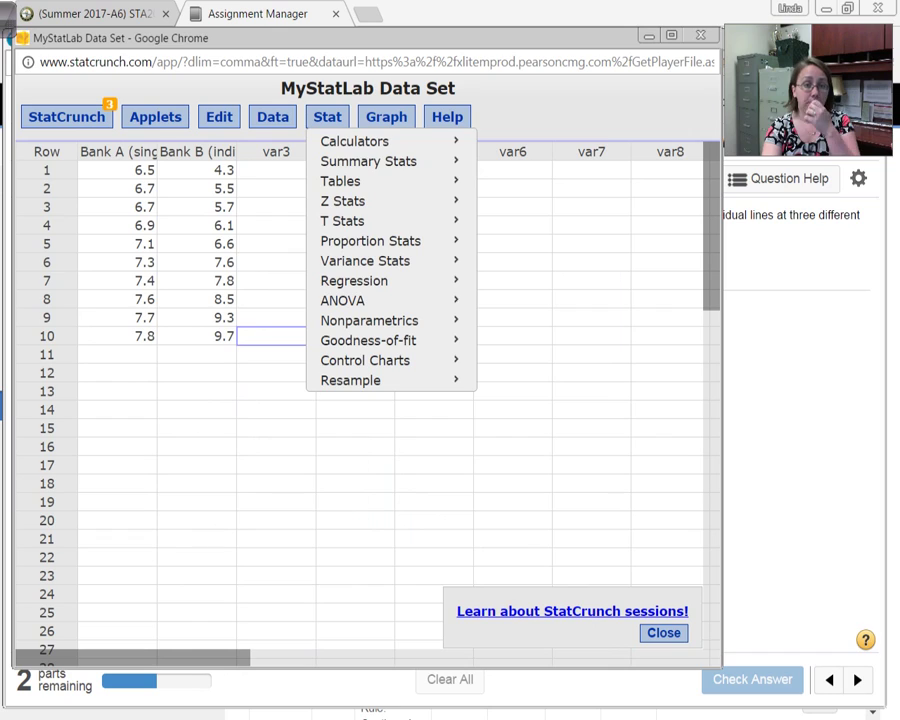
mouse_move(354, 141)
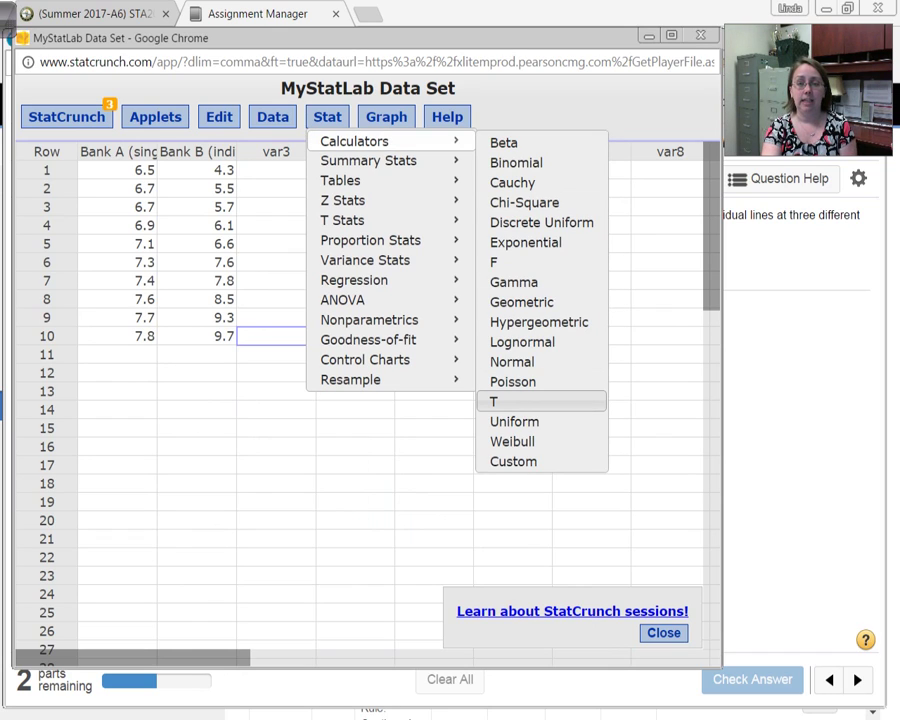
click(510, 401)
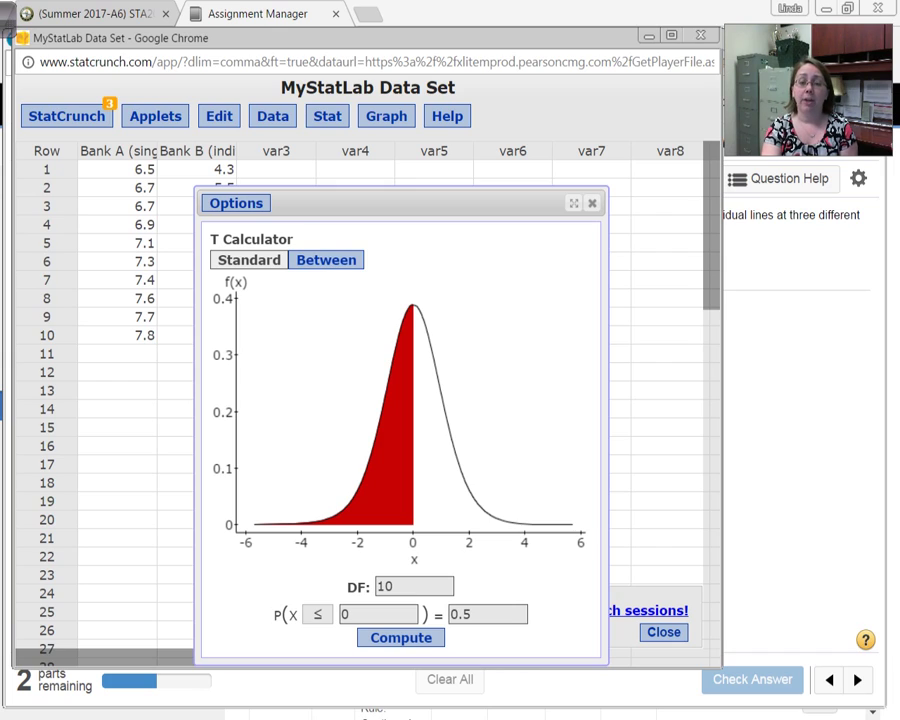
double_click(385, 587)
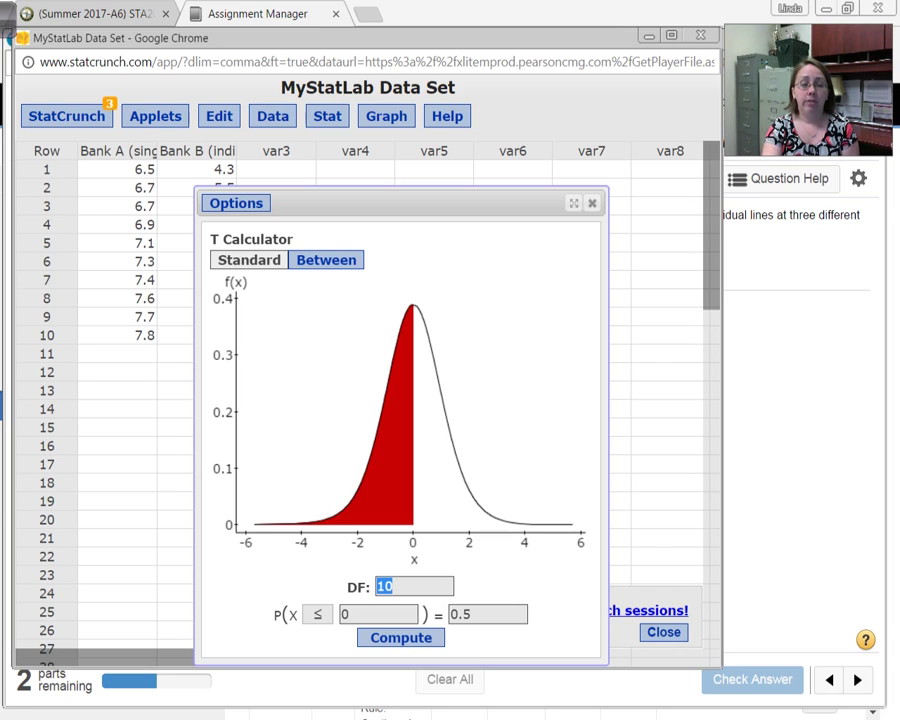
click(317, 614)
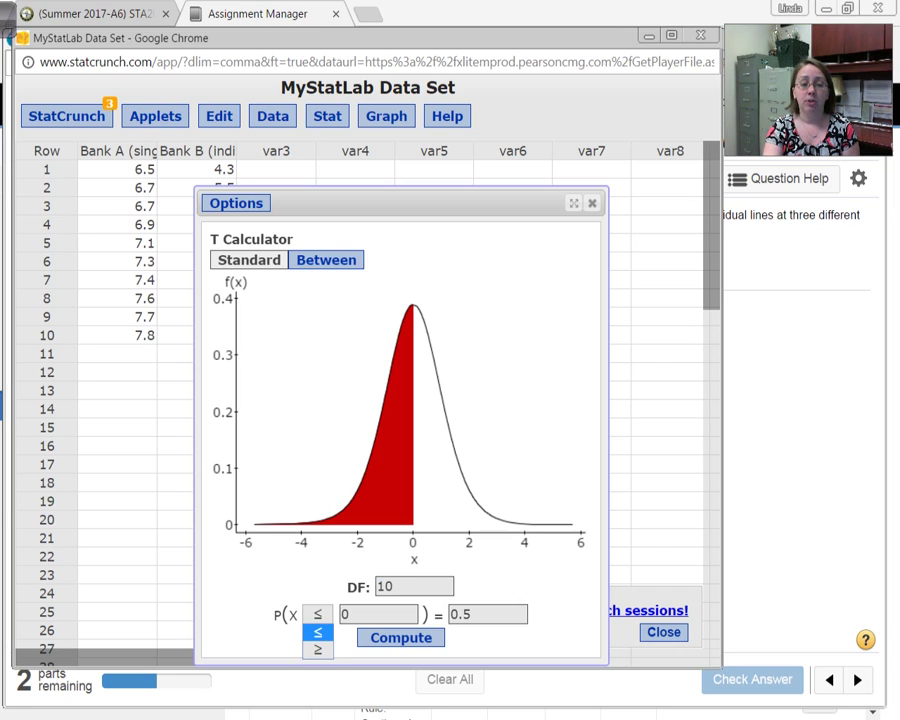
key(Down)
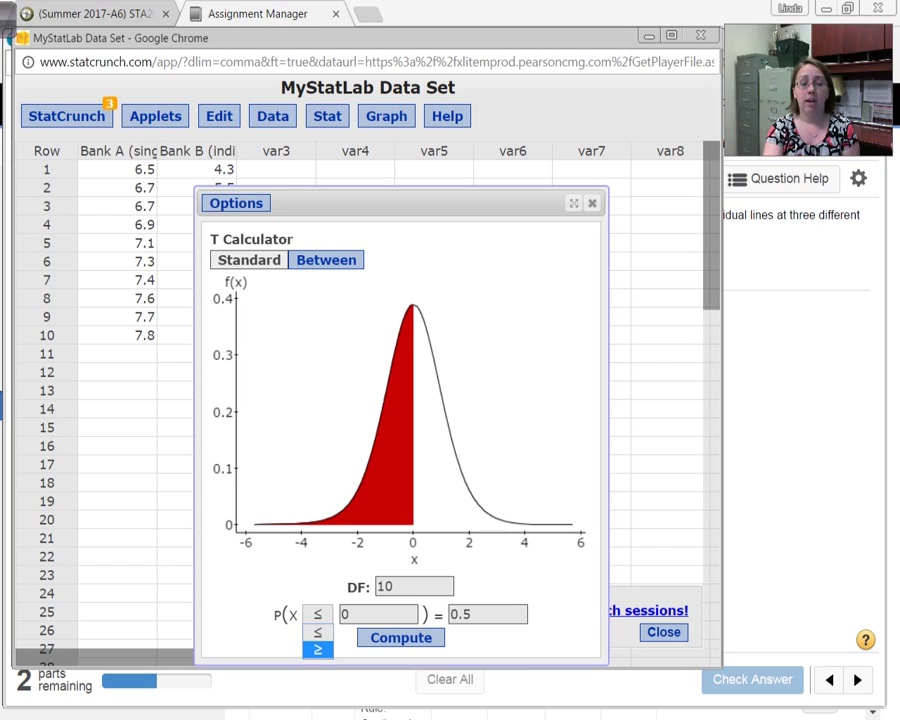
key(Return)
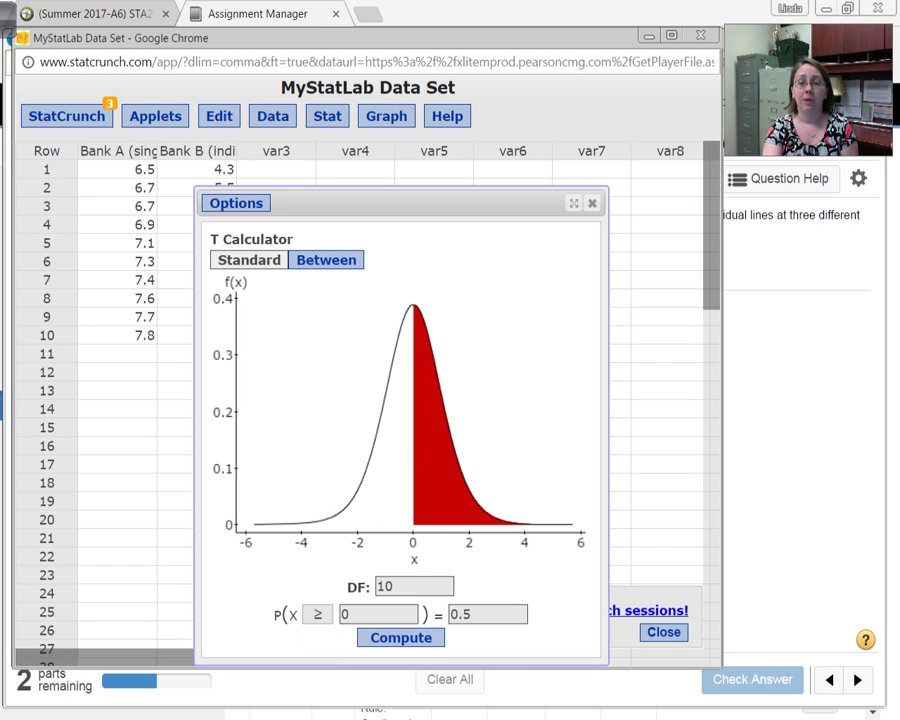
key(Tab)
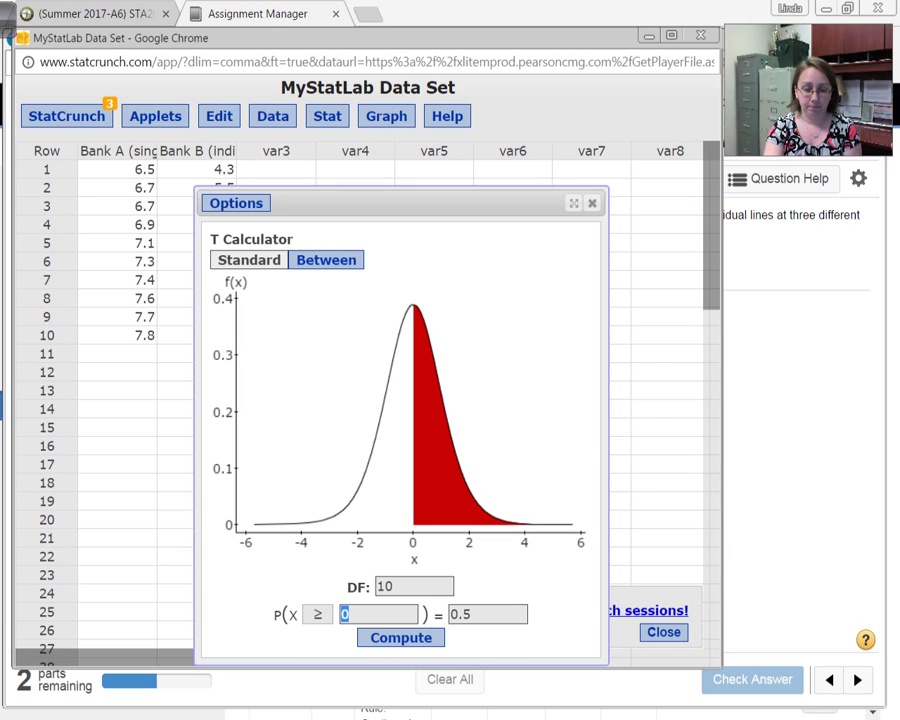
text(1.7)
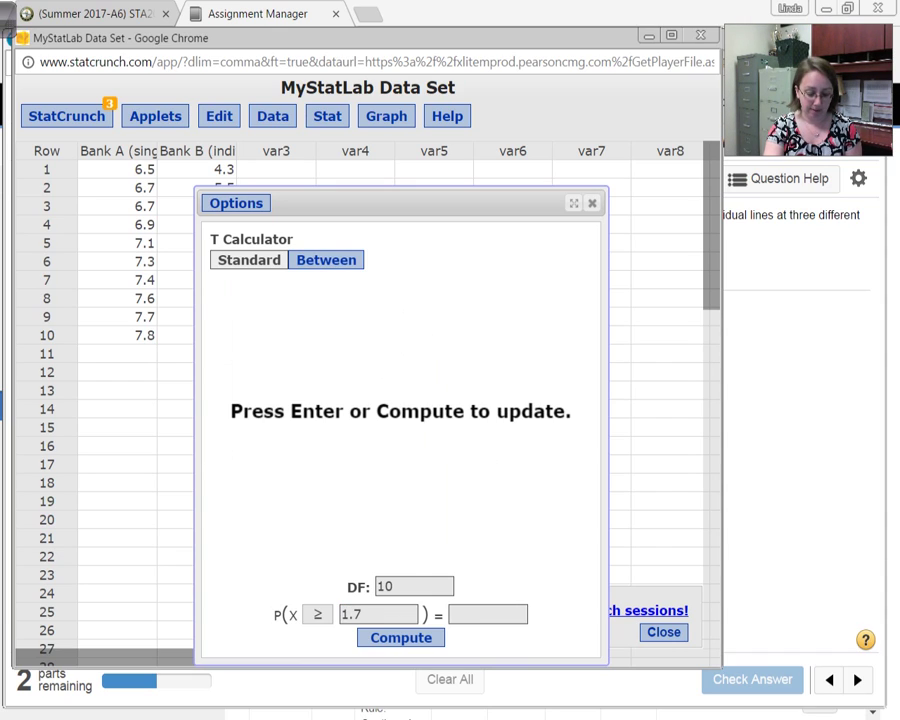
key(Return)
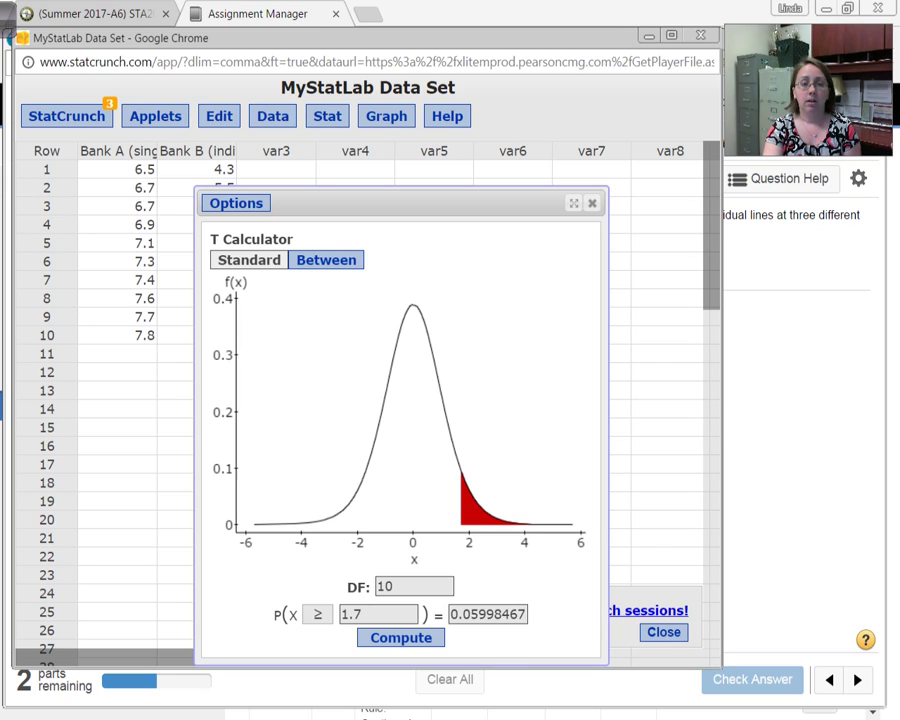
View the T calculator's Between mode, return to Standard mode and close the calculator
click(249, 260)
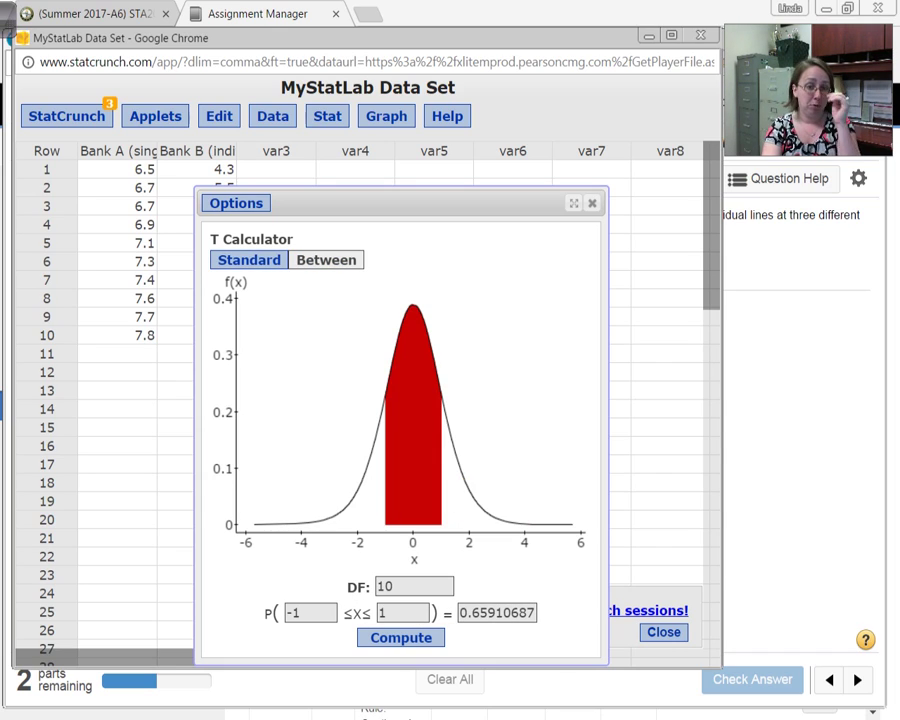
click(326, 260)
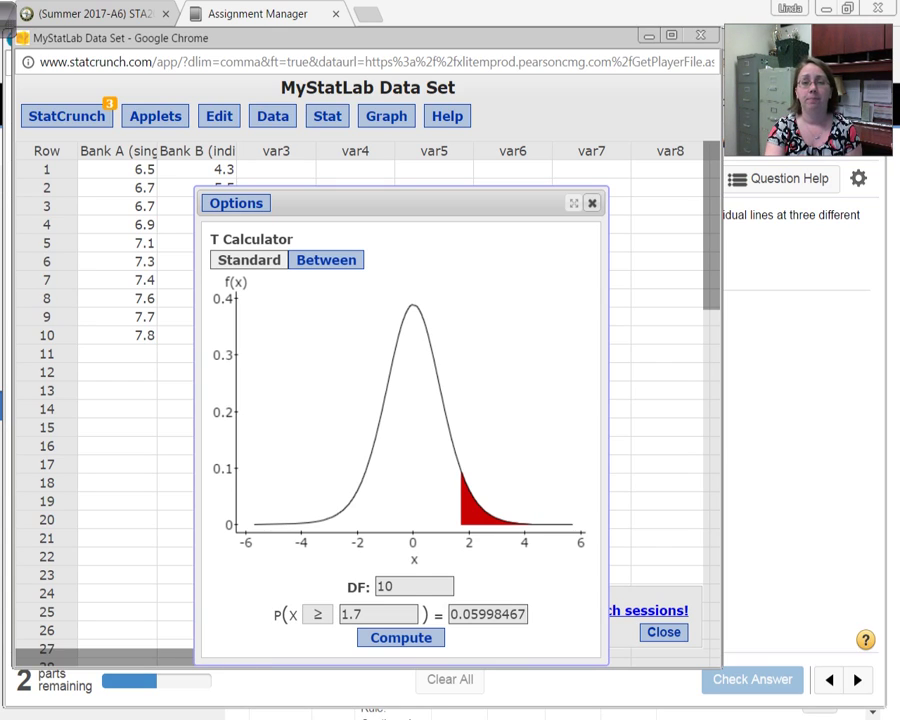
click(592, 203)
Run a simple linear regression with Bank A (single line) as the X variable and Bank B (individual lines) as the Y variable
click(327, 116)
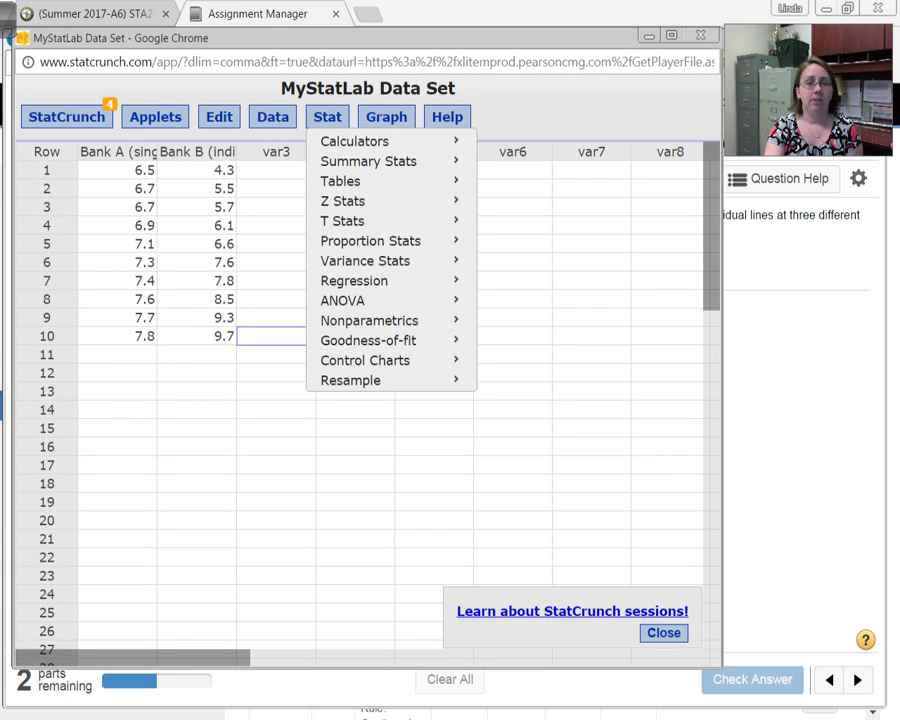
mouse_move(354, 141)
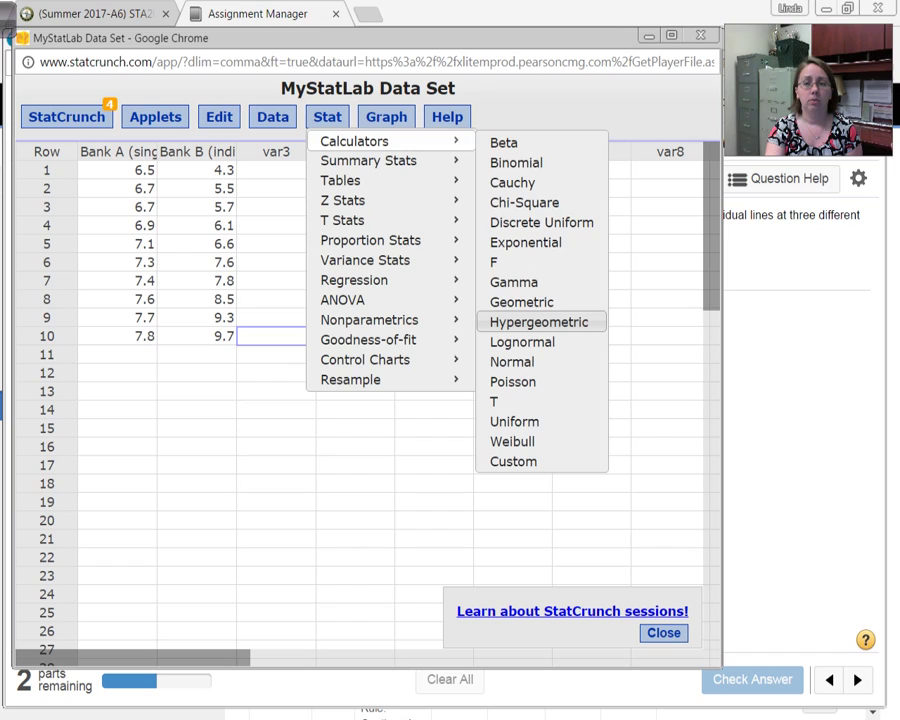
mouse_move(370, 161)
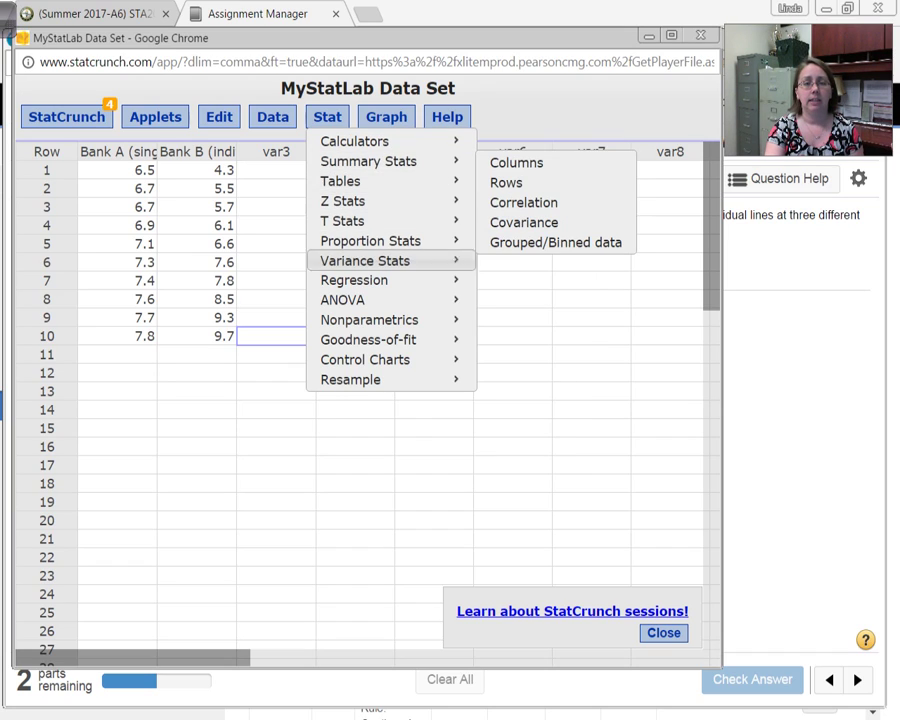
mouse_move(354, 280)
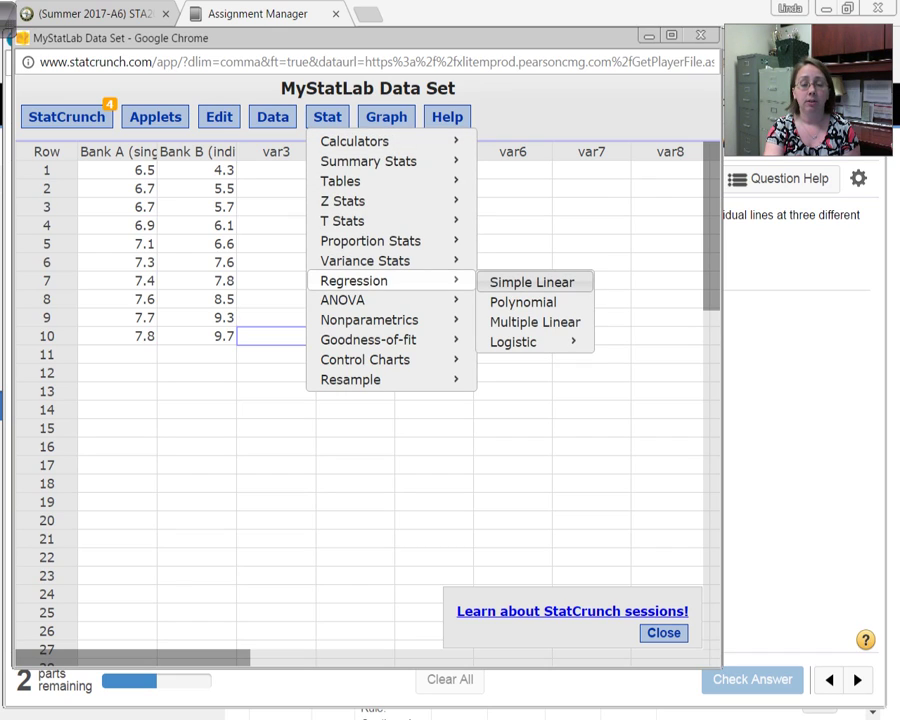
click(532, 282)
click(235, 156)
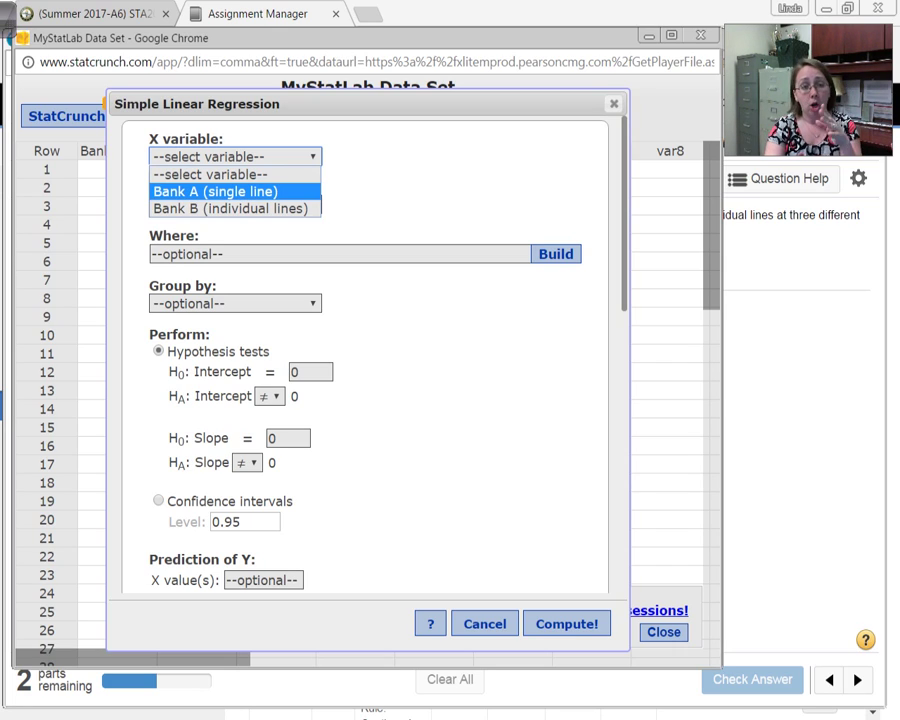
click(215, 191)
click(235, 204)
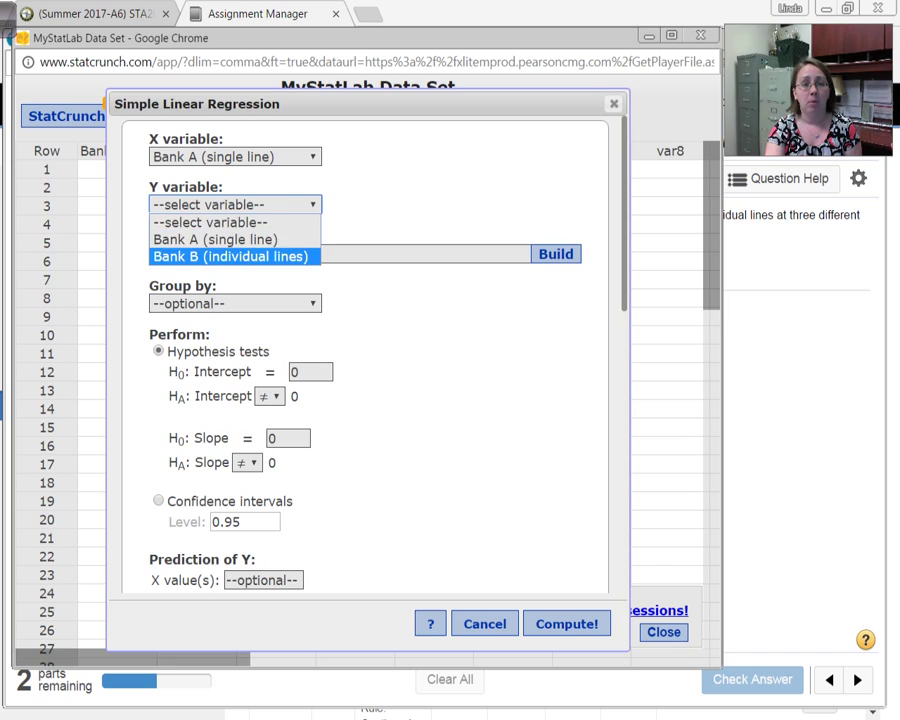
click(230, 256)
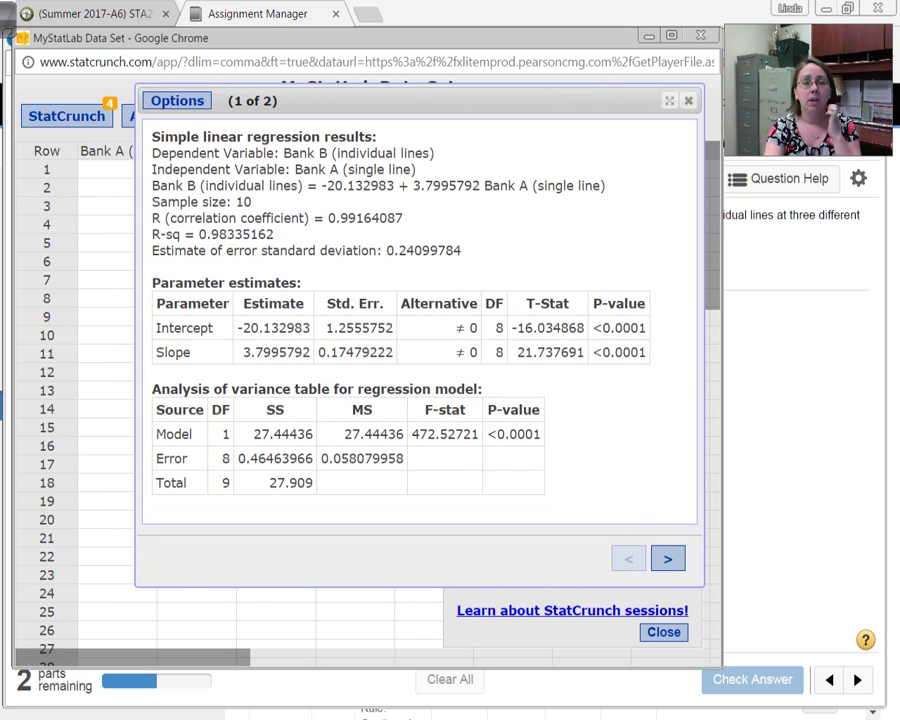
Examine the regression's correlation coefficient, R-squared, equation, intercept and slope, and close the results
drag(152, 218, 403, 218)
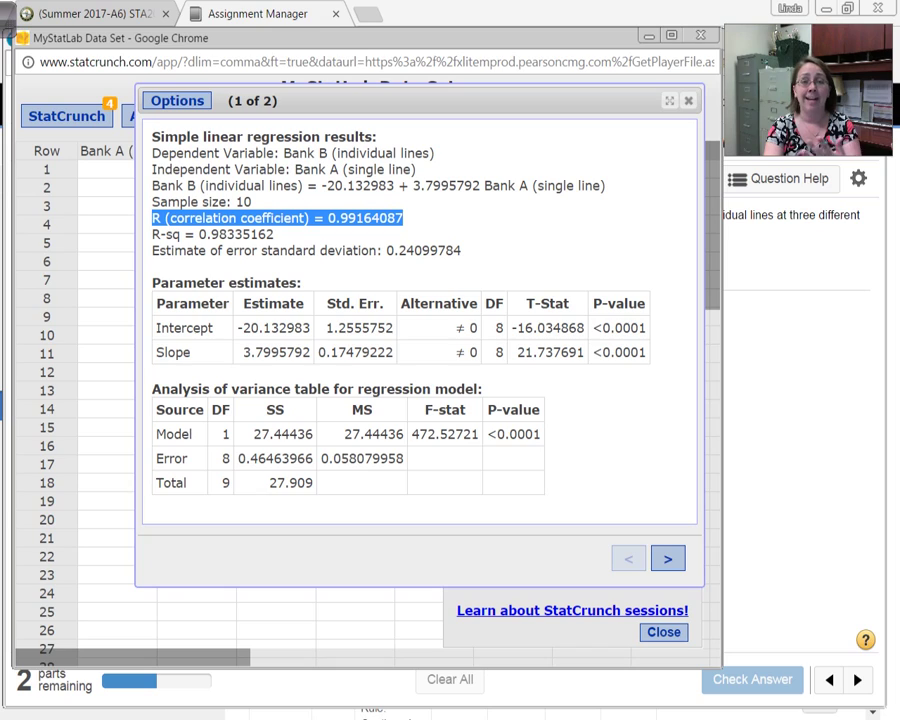
drag(152, 234, 273, 234)
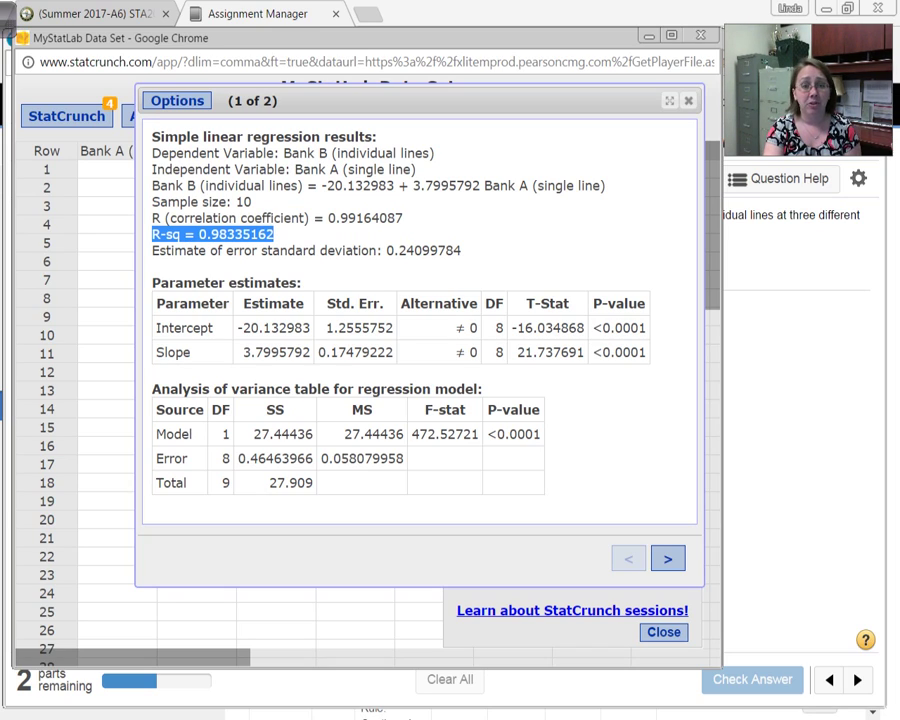
drag(152, 185, 527, 185)
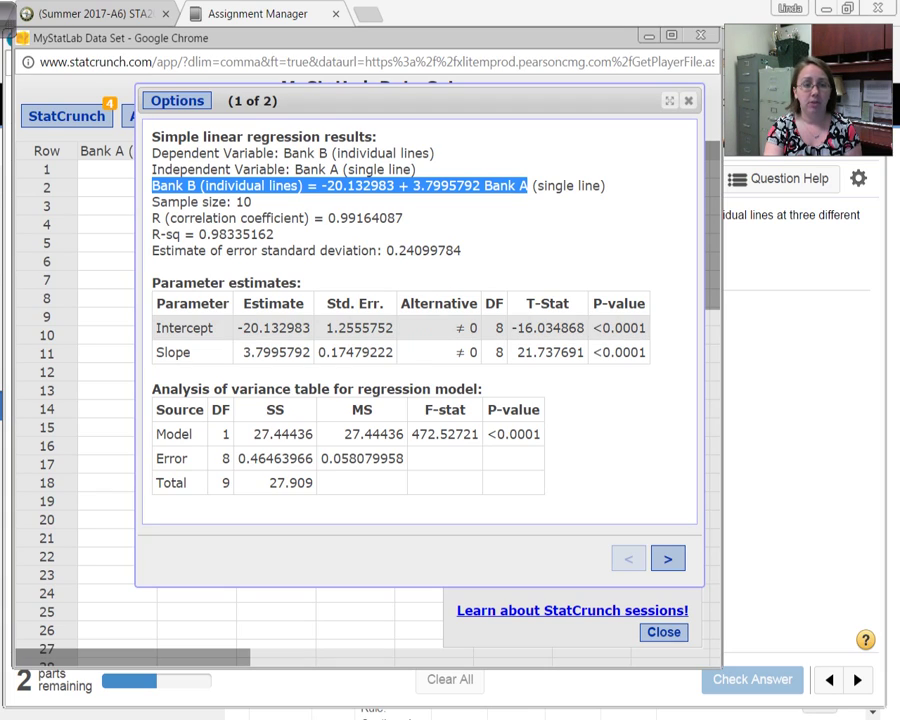
drag(237, 328, 310, 328)
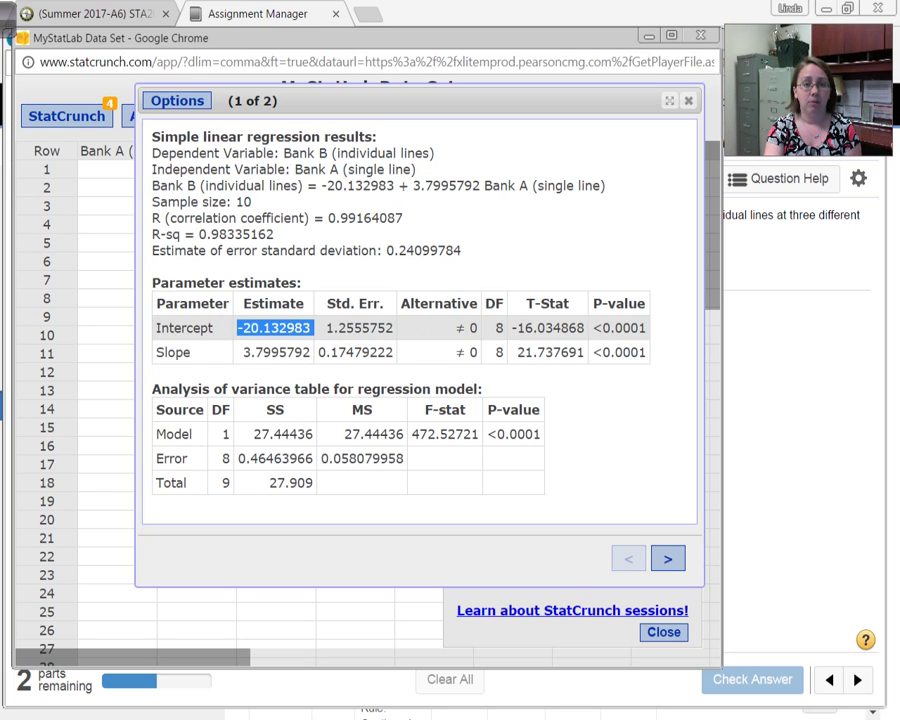
drag(243, 352, 310, 352)
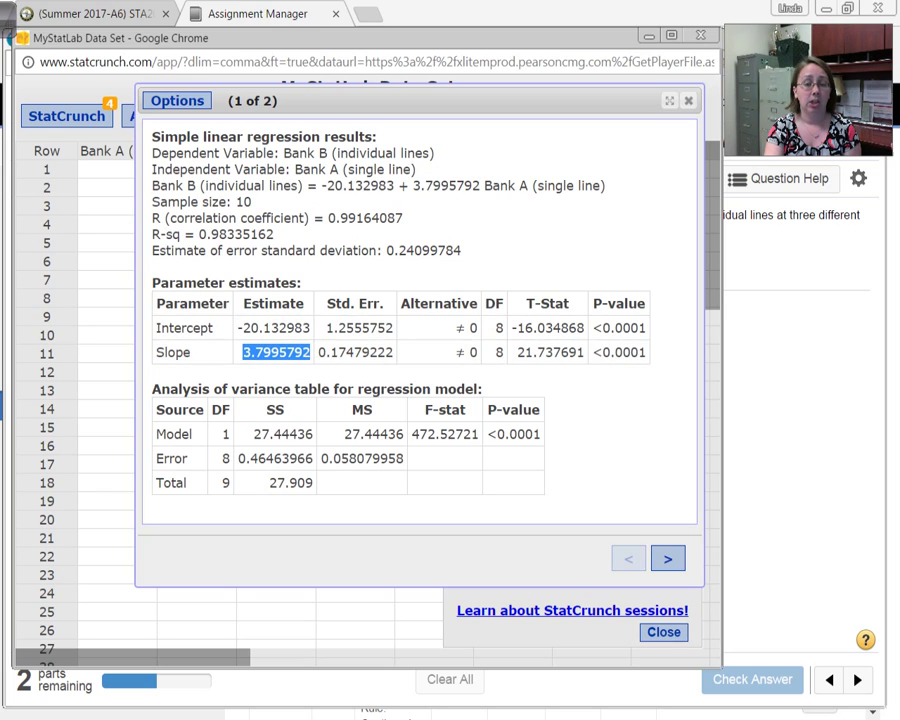
click(310, 352)
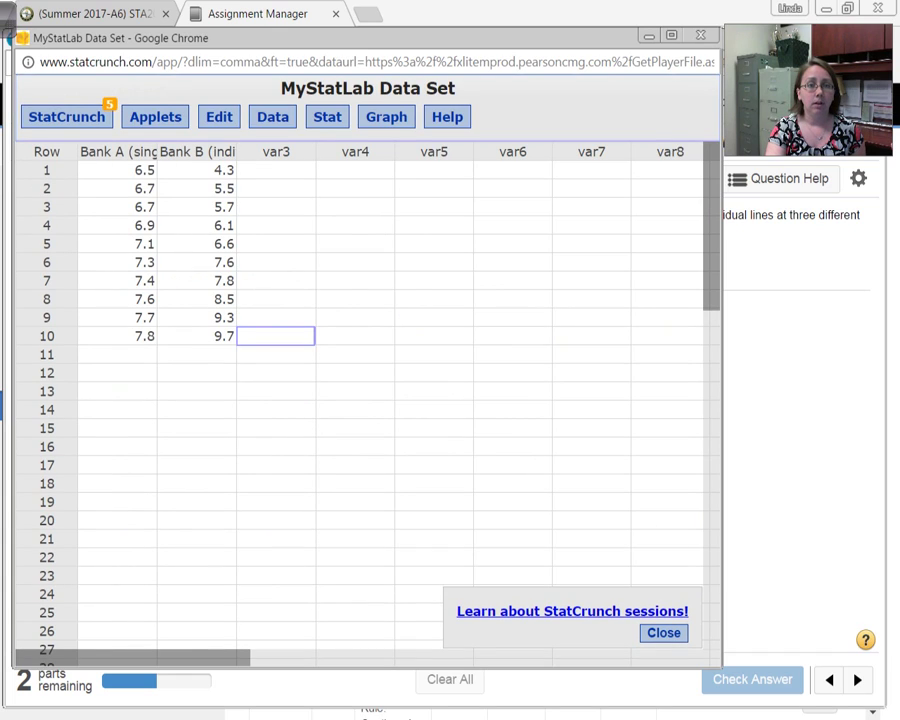
click(272, 116)
key(Escape)
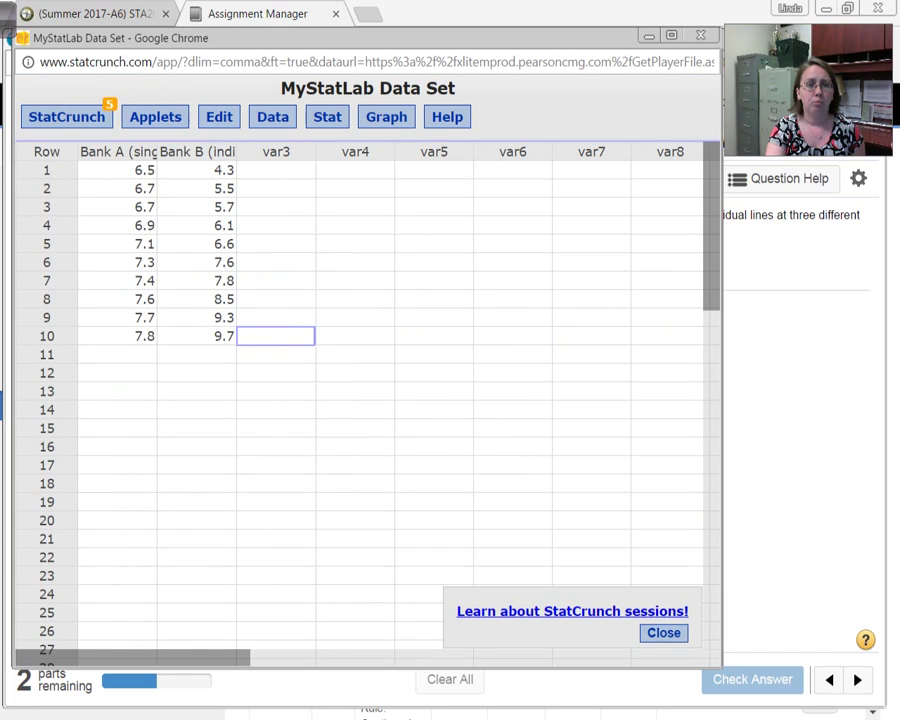
Compute column summary statistics for Bank A (single line)
click(327, 116)
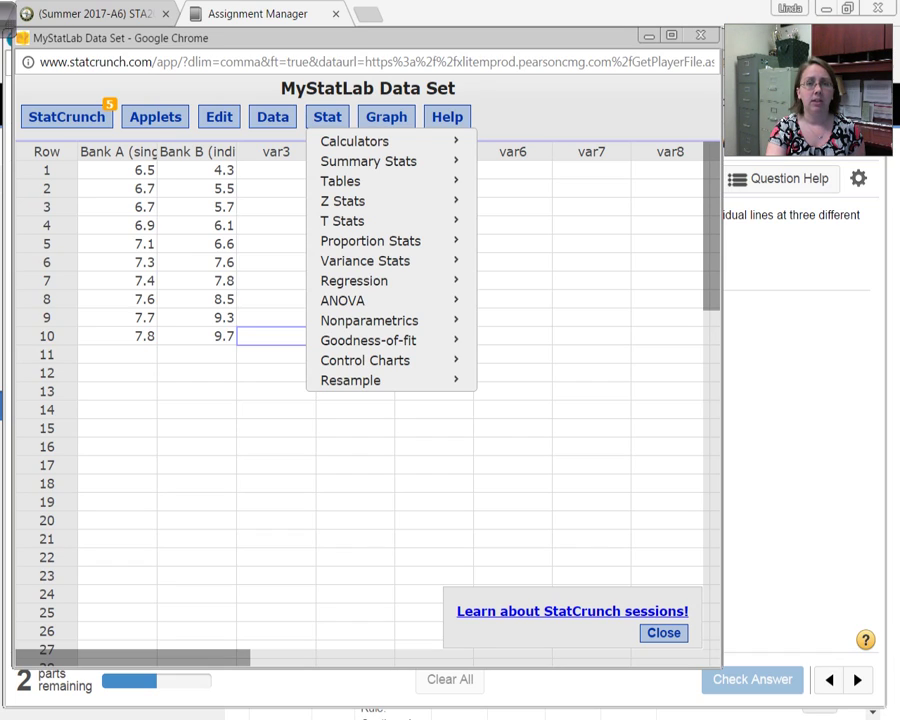
key(Escape)
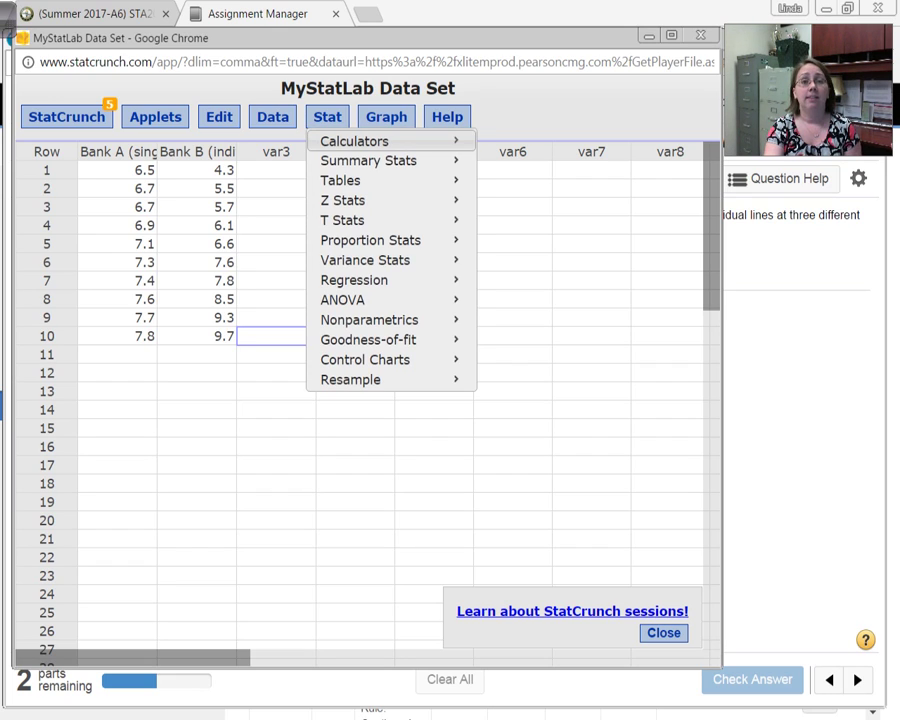
mouse_move(368, 161)
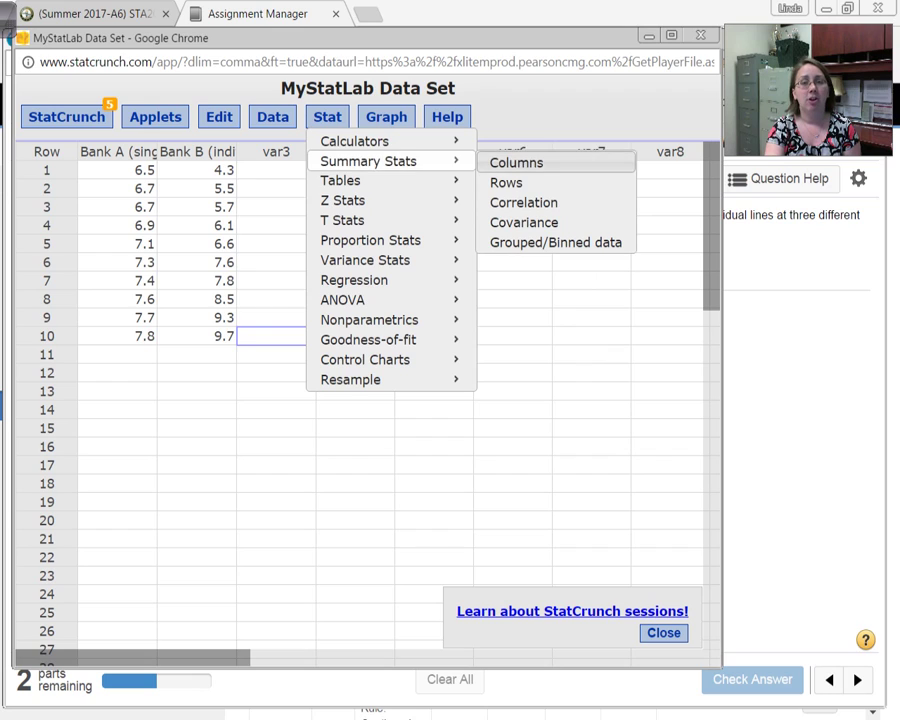
click(516, 162)
click(210, 156)
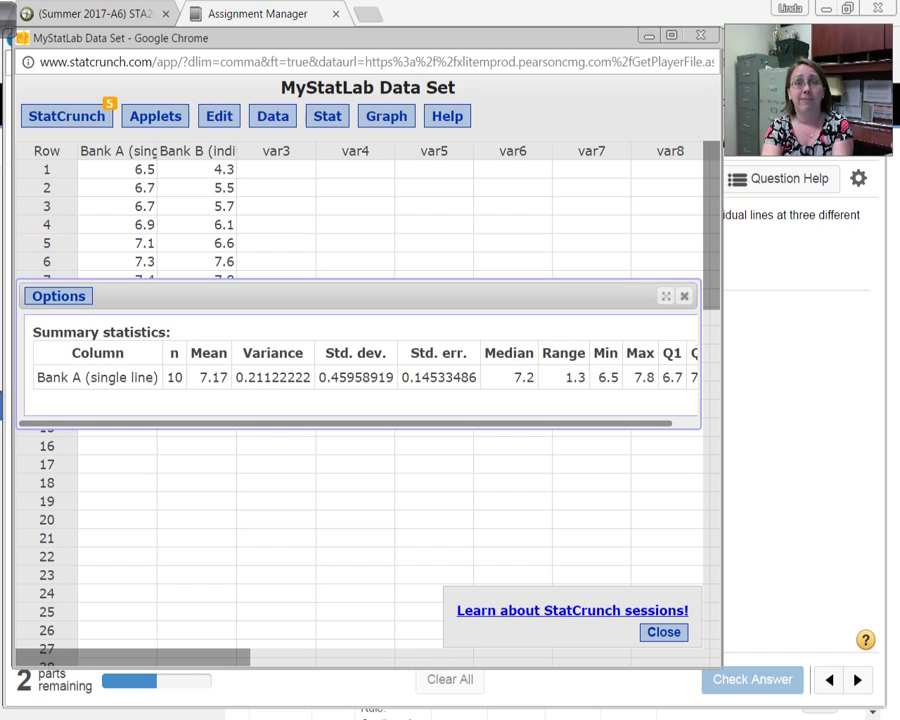
Close the summary statistics and the StatCrunch data set window to return to the homework question
click(684, 296)
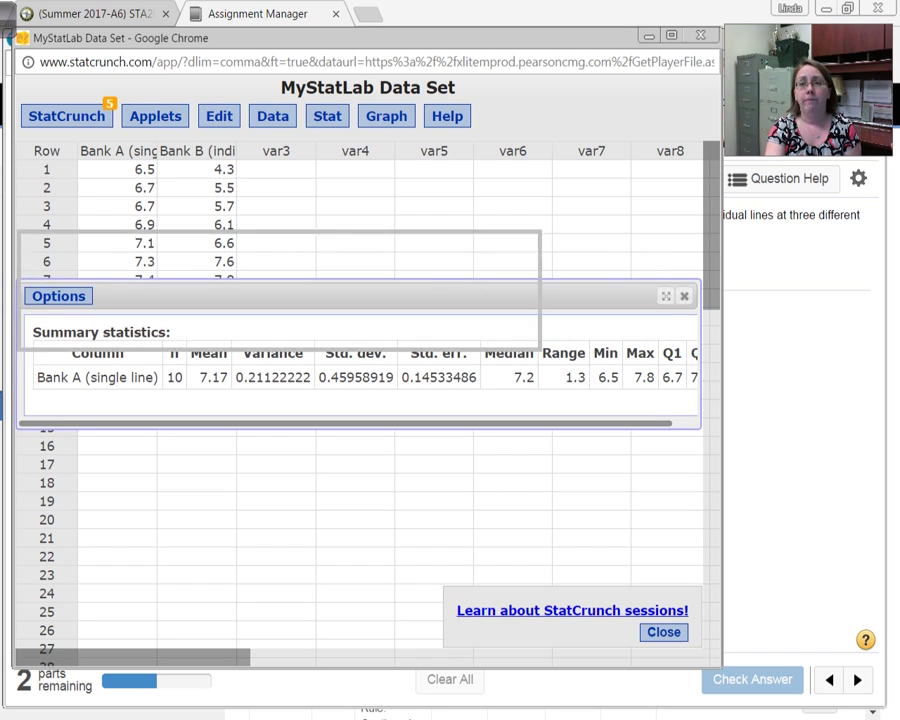
click(700, 35)
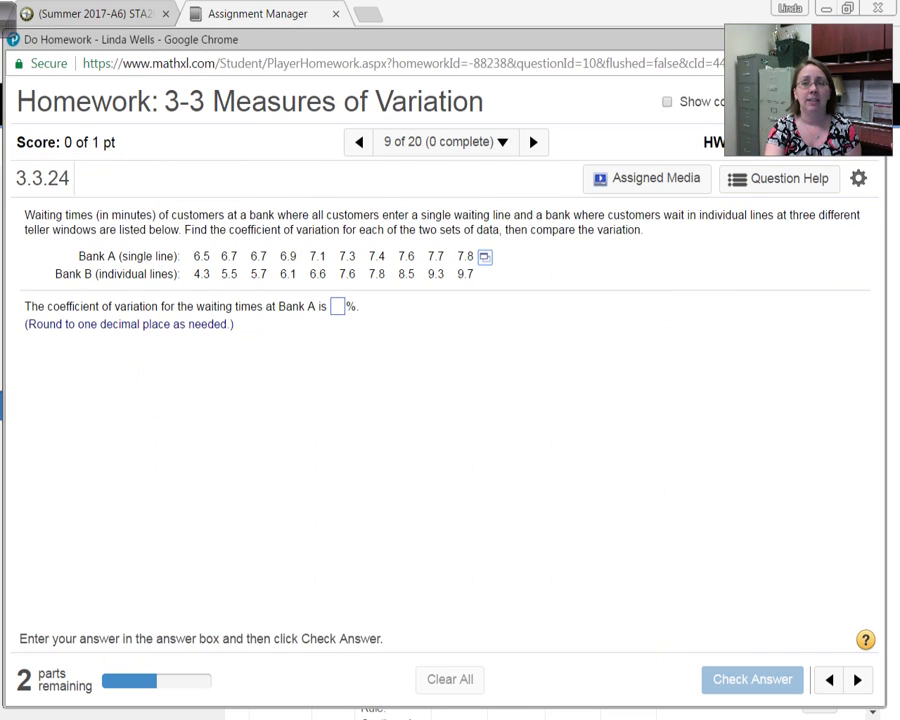